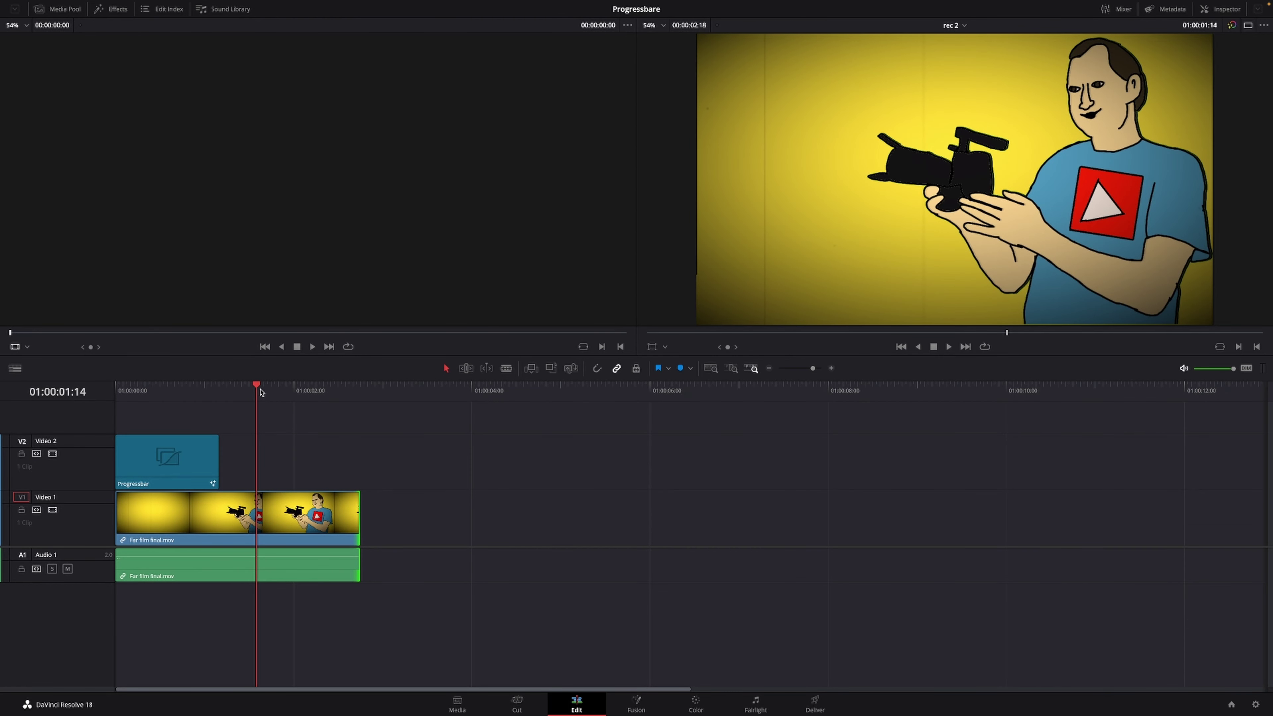
- Play the timeline from its start to preview the progress bar animation, and return to a frame within the Progressbar clip
left_click_drag(260, 393, 114, 396)
key("space")
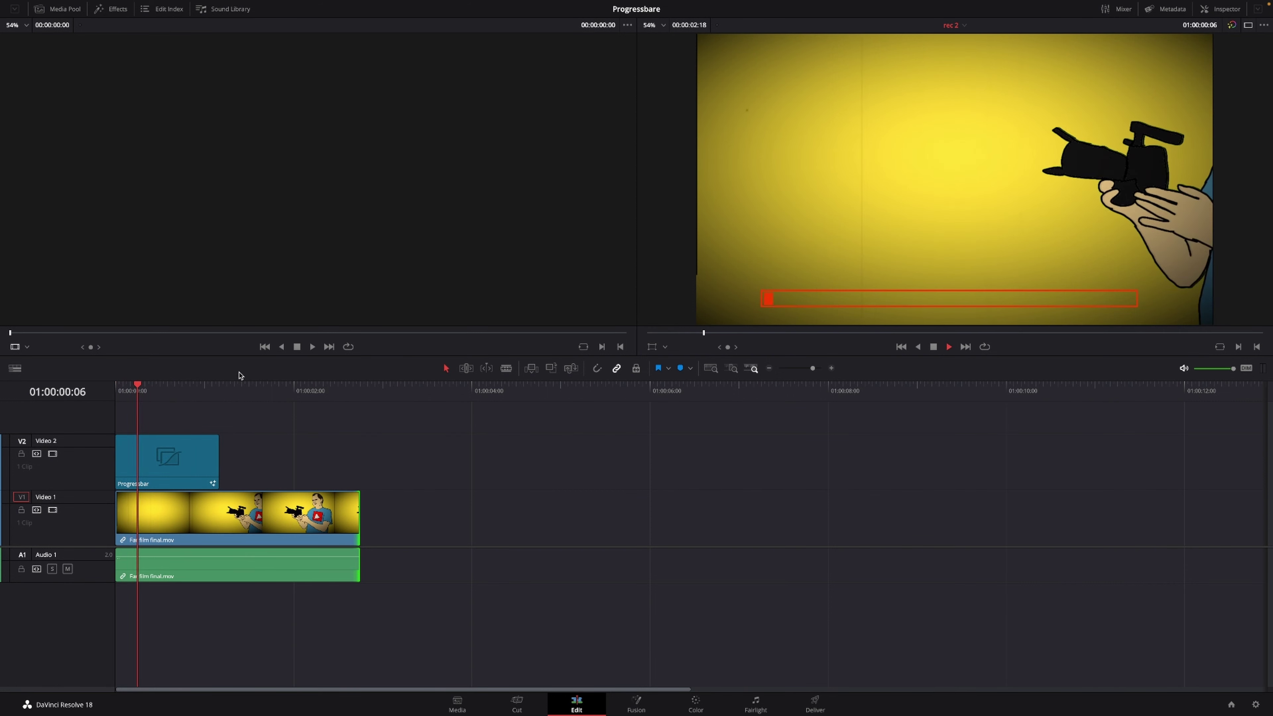
key("space")
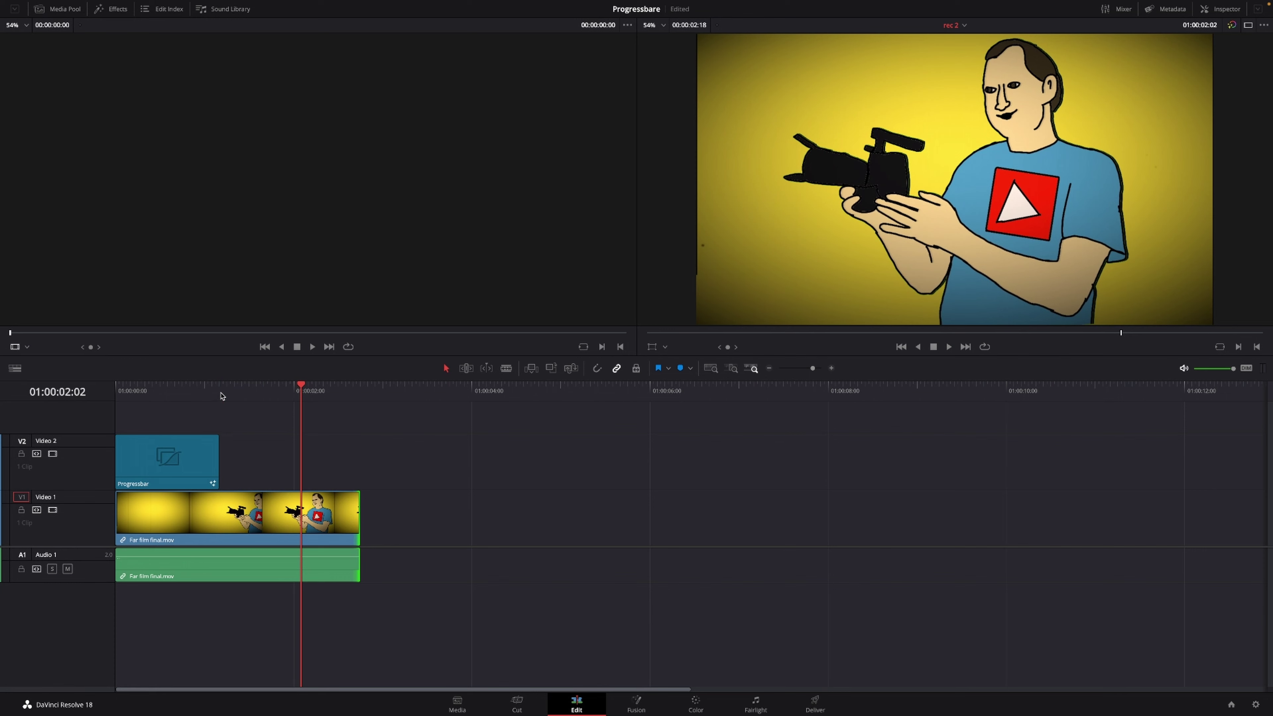
left_click_drag(222, 396, 178, 394)
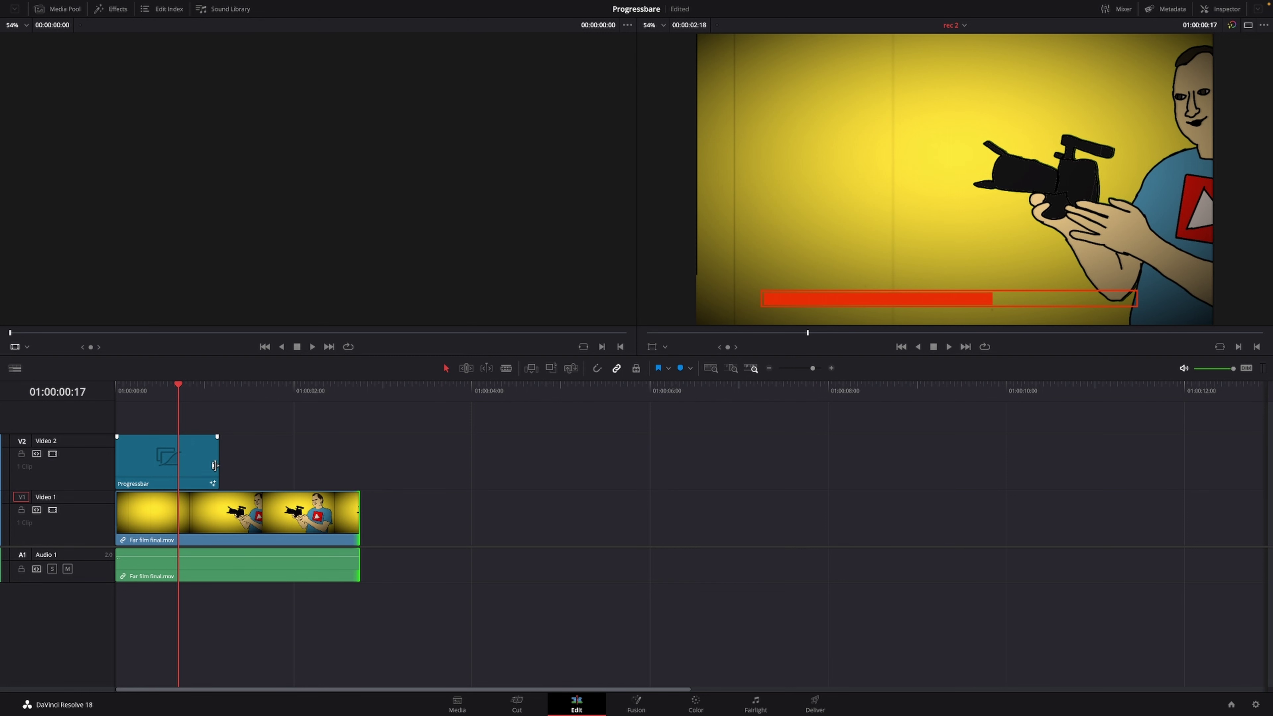
- Extend the Progressbar clip on Video 2 to the end of the film clip and play back the timeline
left_click(215, 465)
left_click_drag(215, 465, 359, 456)
key("space")
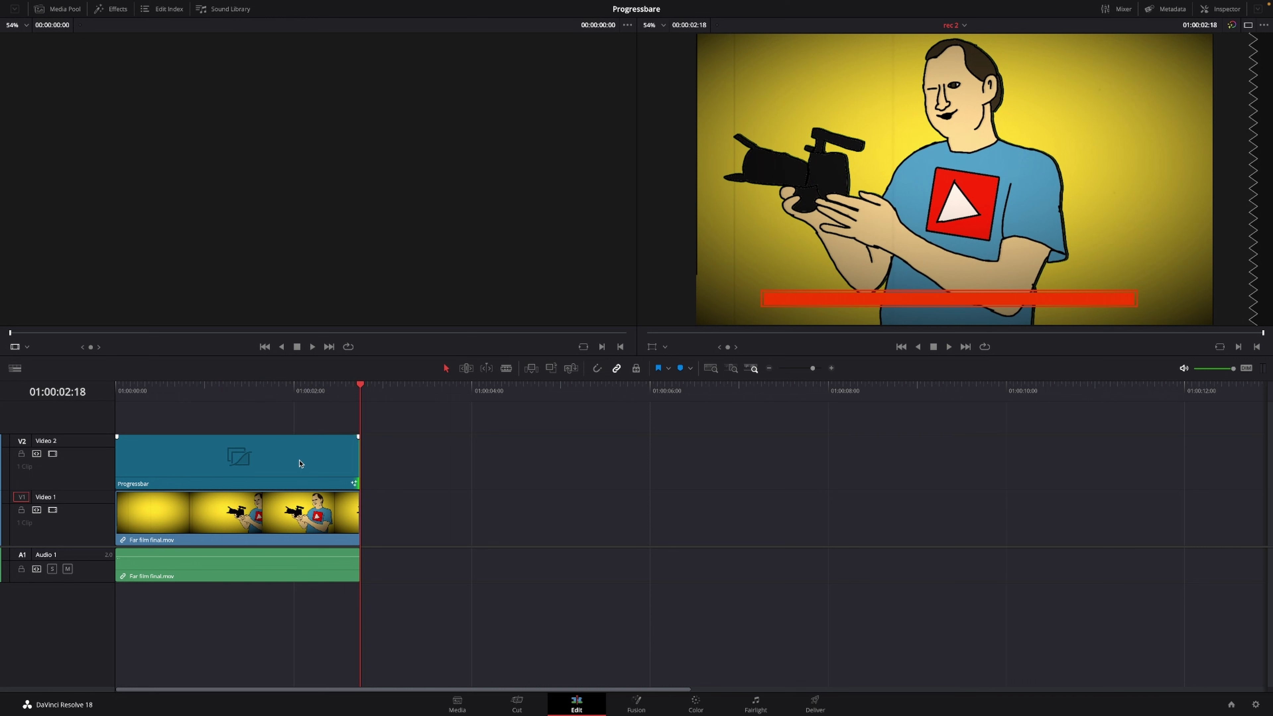
- Shorten the Progressbar clip, delete it from Video 2 and move the playhead back near the timeline start
left_click_drag(354, 453, 256, 452)
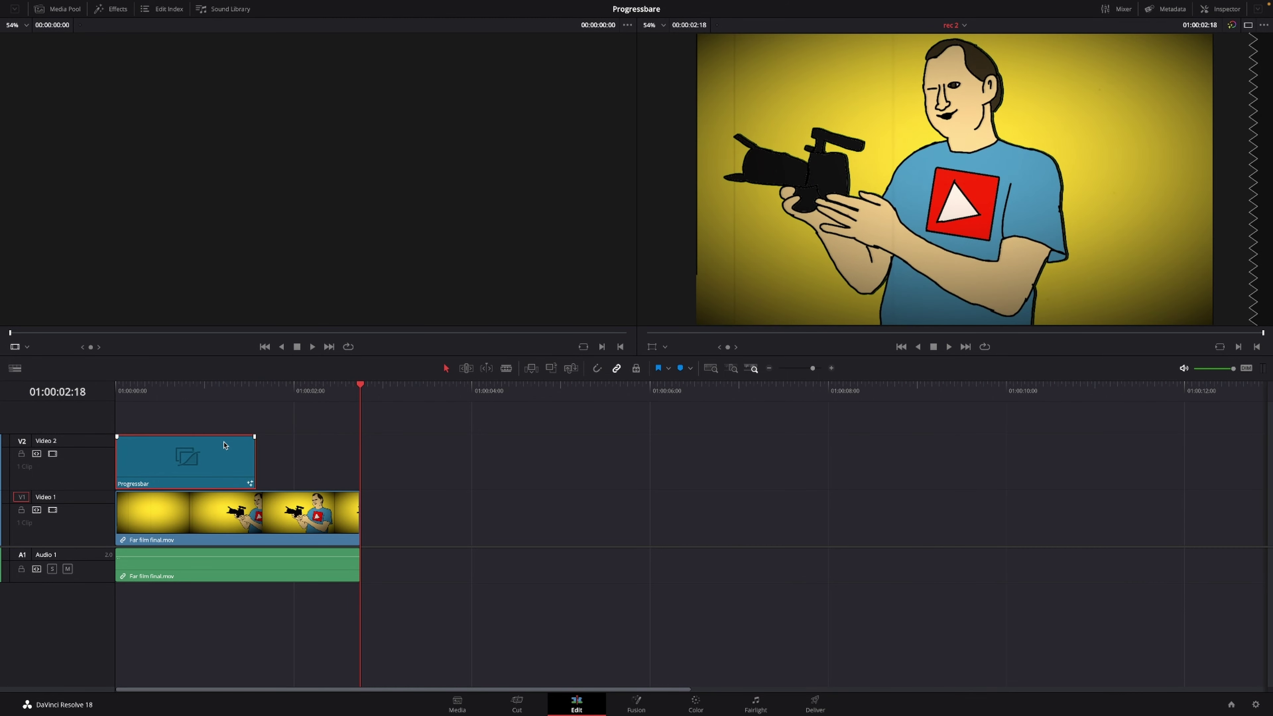
key("Delete")
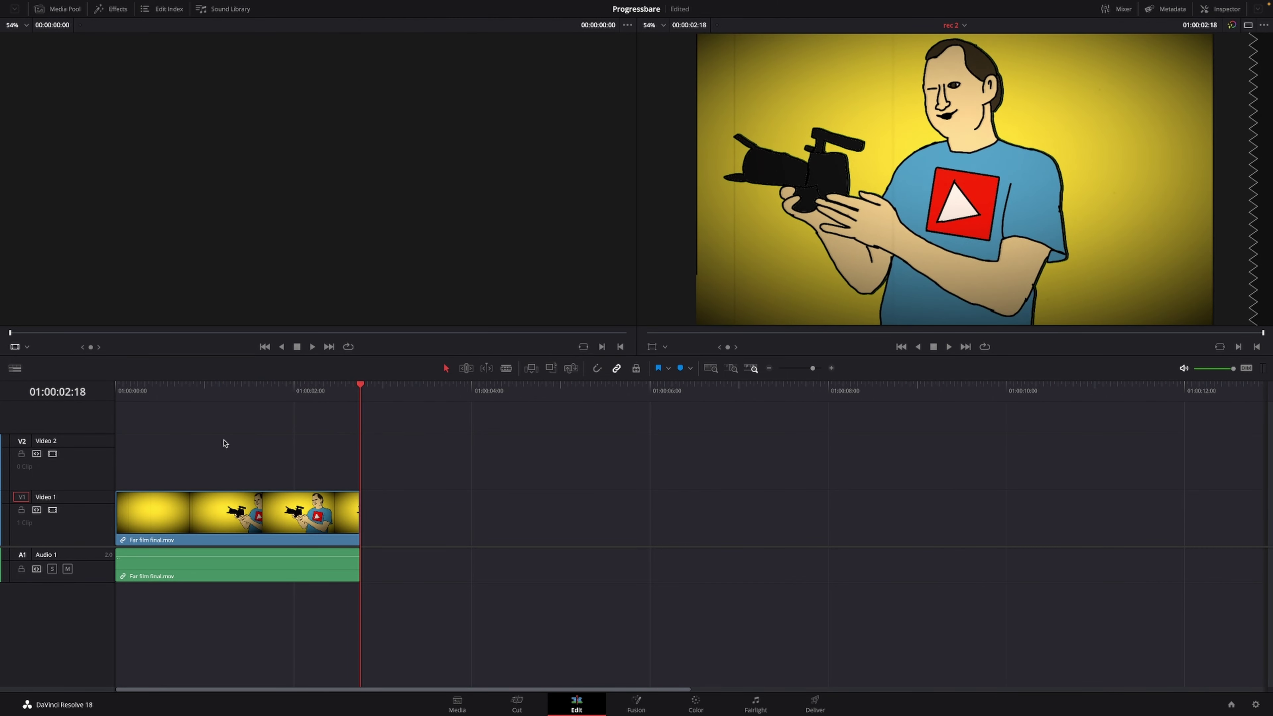
left_click_drag(363, 388, 126, 420)
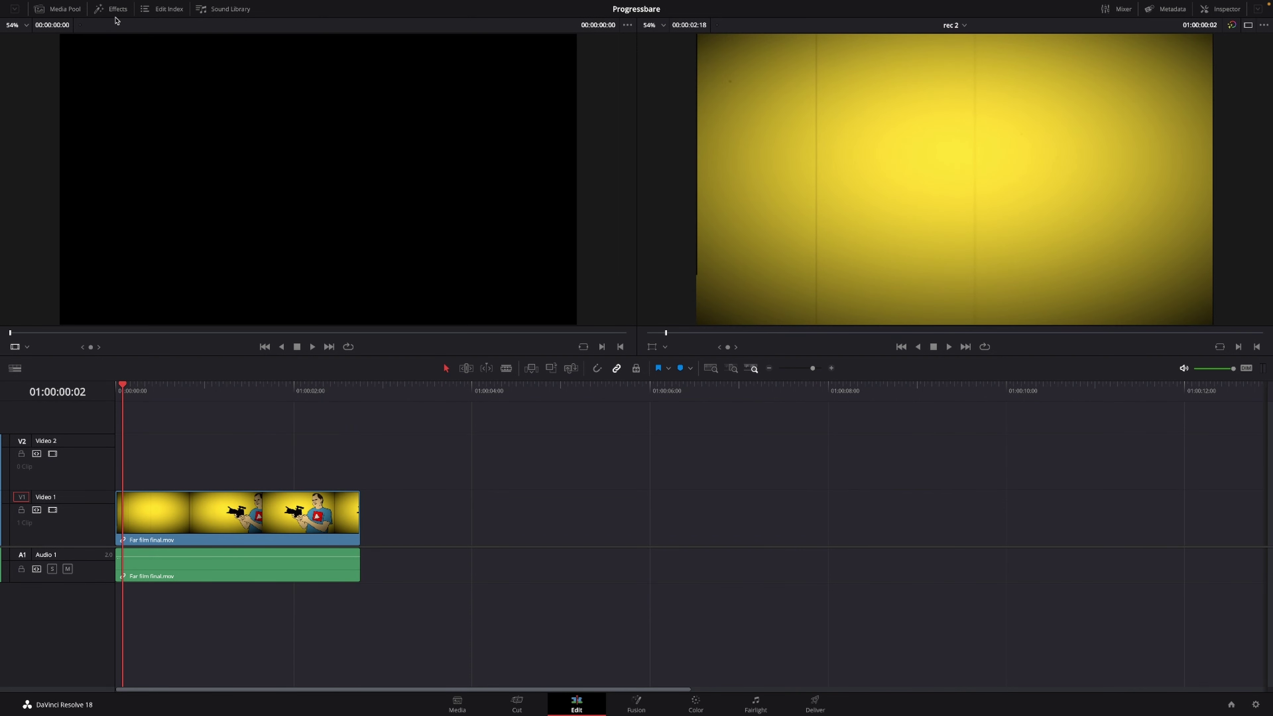
- Look up the Adjustment Clip and Fusion Composition items in the effects library
left_click(114, 10)
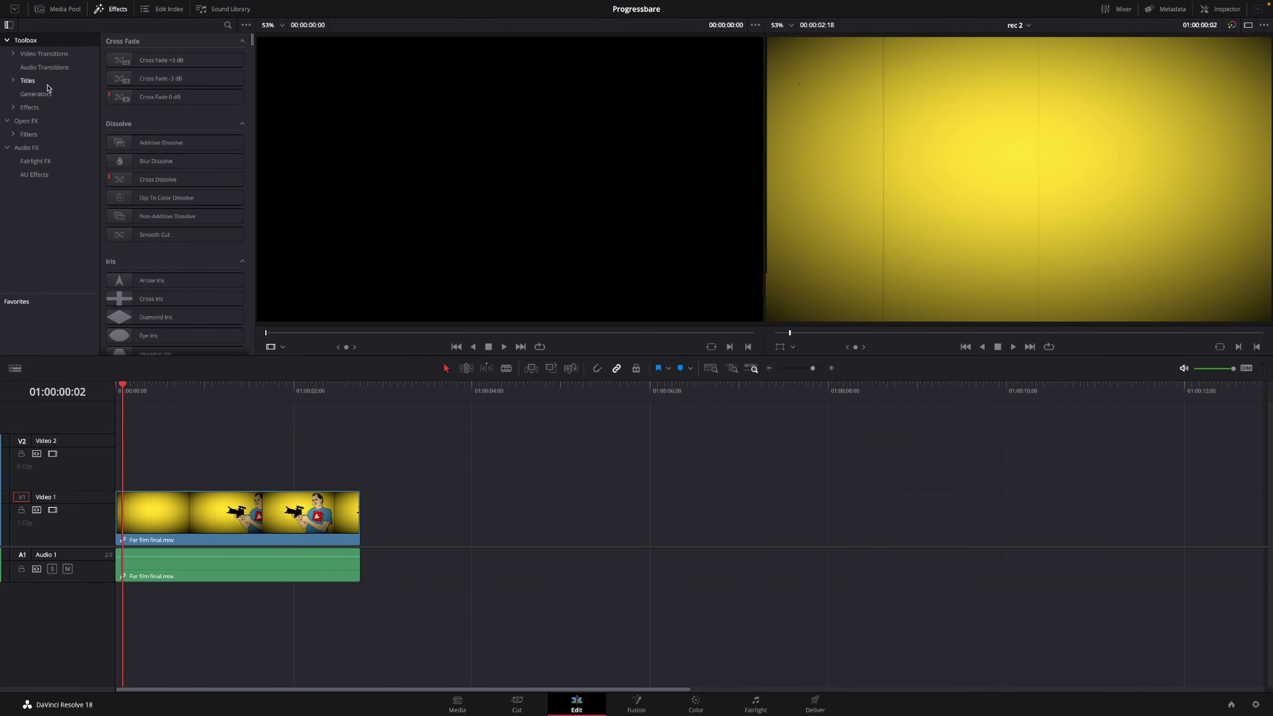
left_click(35, 108)
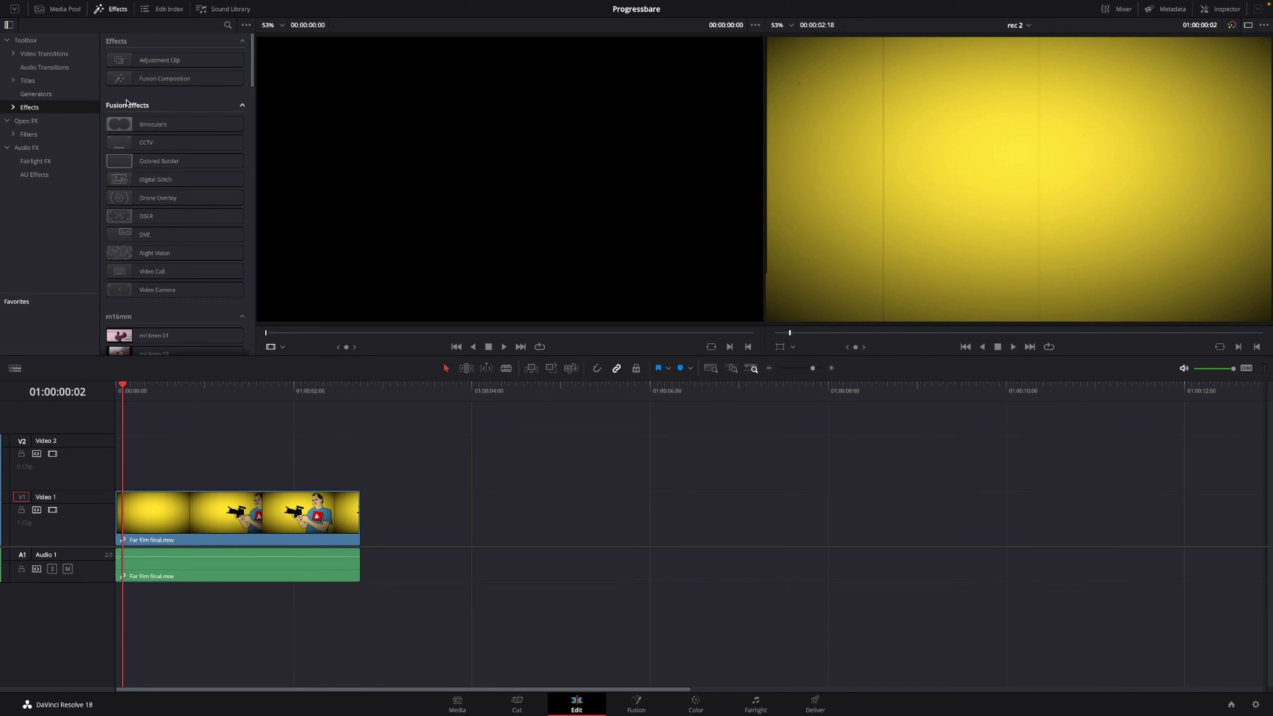
left_click(164, 65)
mouse_move(161, 79)
left_mouse_down()
mouse_move(250, 227)
mouse_move(253, 419)
mouse_move(128, 145)
mouse_move(160, 92)
left_mouse_up()
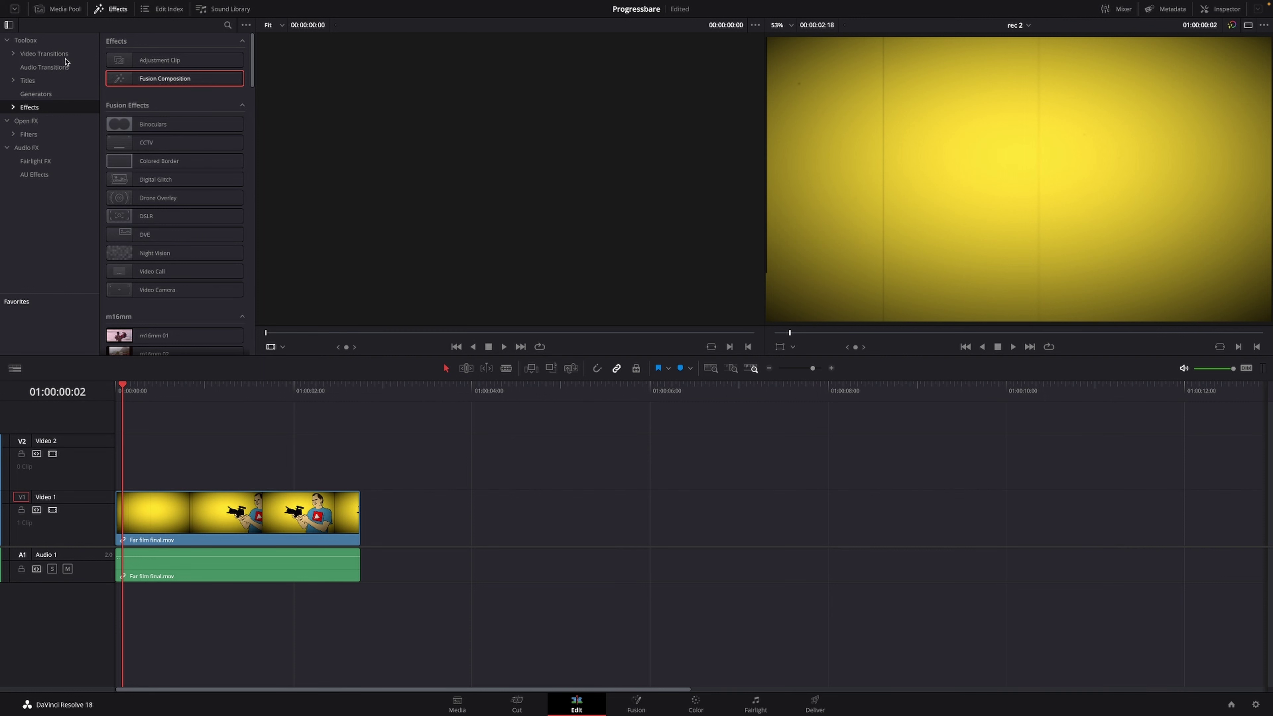
- Create a new Fusion composition clip in the Master bin with a duration of 00:00:00:10
left_click(58, 9)
right_click(236, 262)
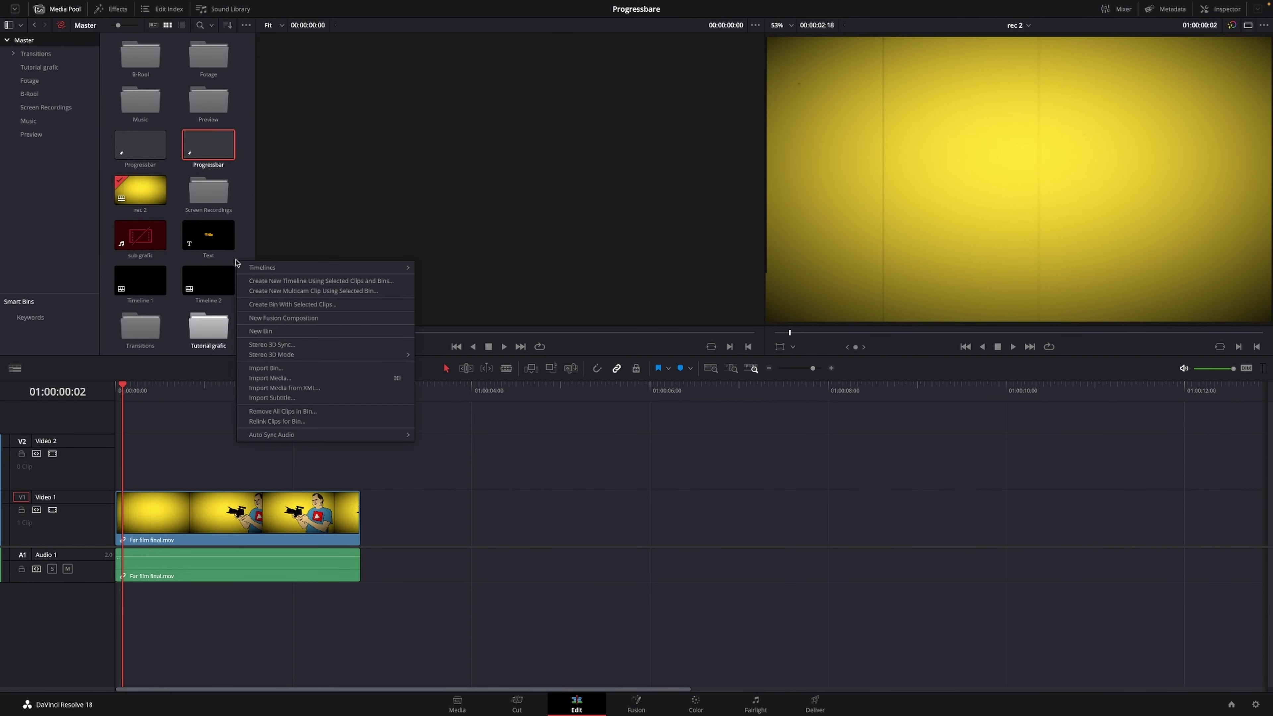
left_click(280, 319)
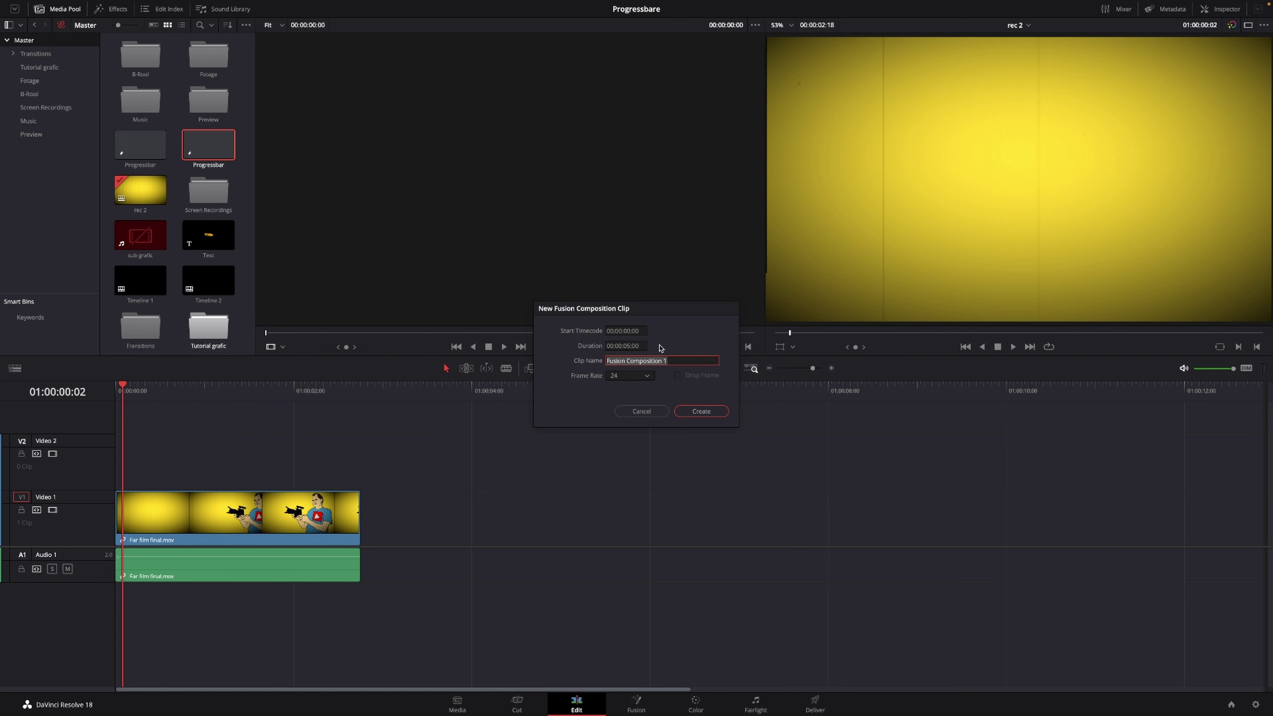
left_click(630, 347)
left_click(631, 347)
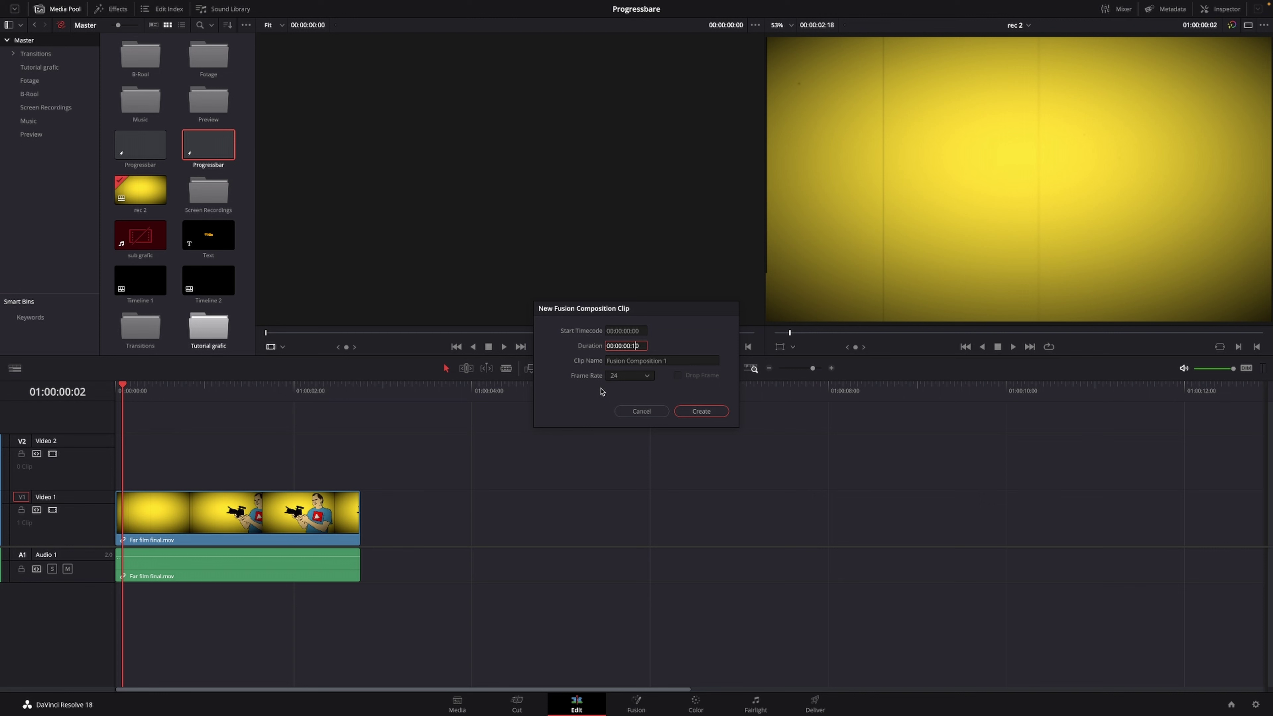
left_click(702, 410)
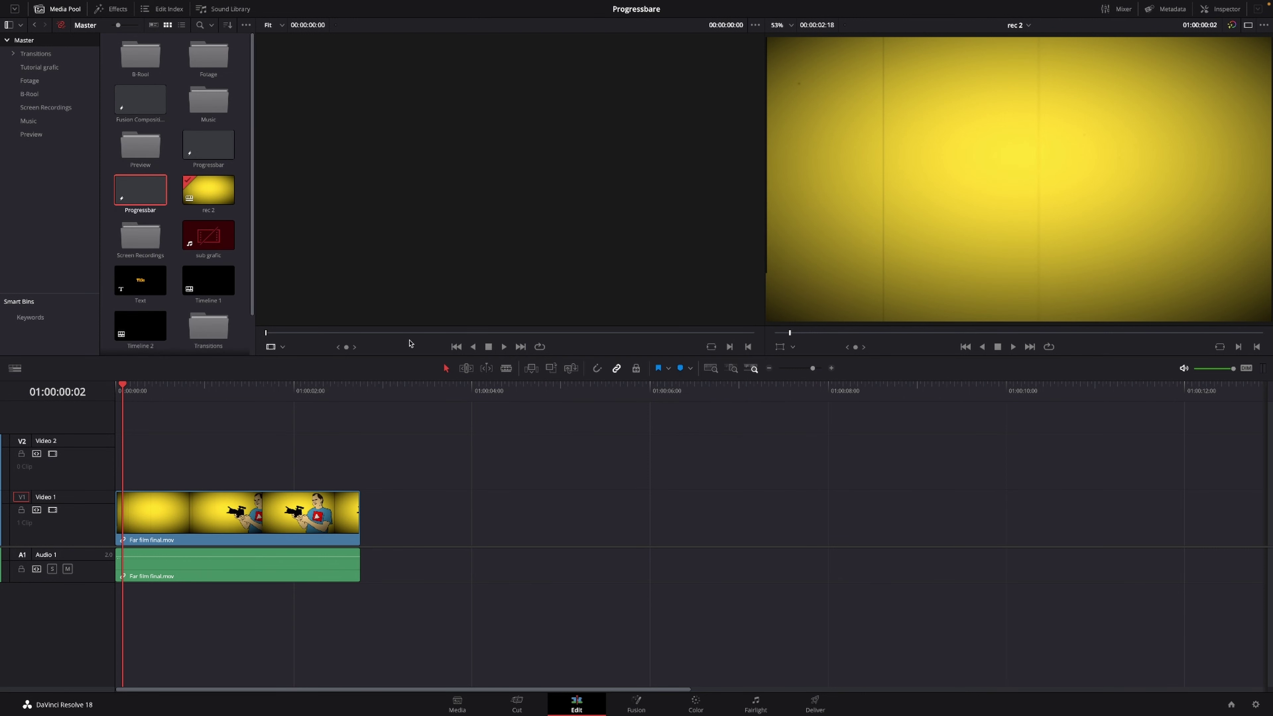
- Place the new Fusion composition at the start of Video 2 and shift the Far film final.mov clip about 3 seconds later
double_click(134, 107)
left_click_drag(134, 106, 116, 468)
left_click(120, 395)
left_click(125, 464)
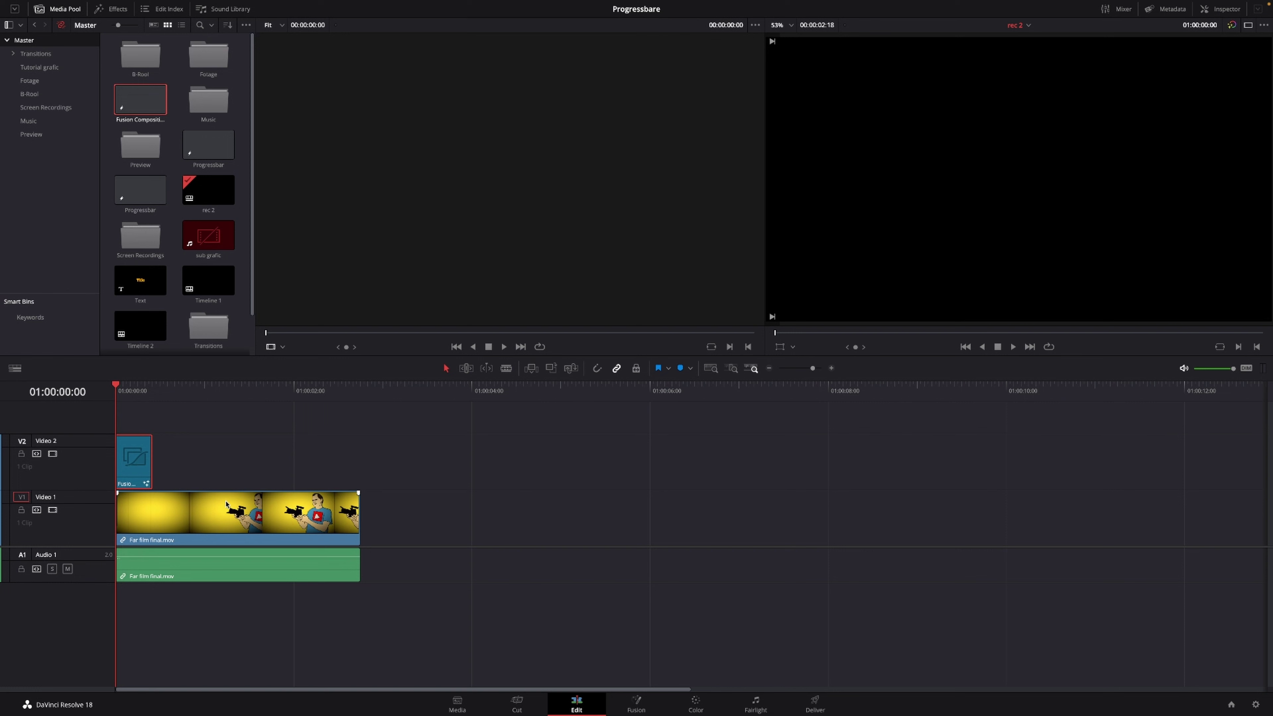
left_click_drag(312, 517, 564, 487)
left_click_drag(441, 479, 448, 535)
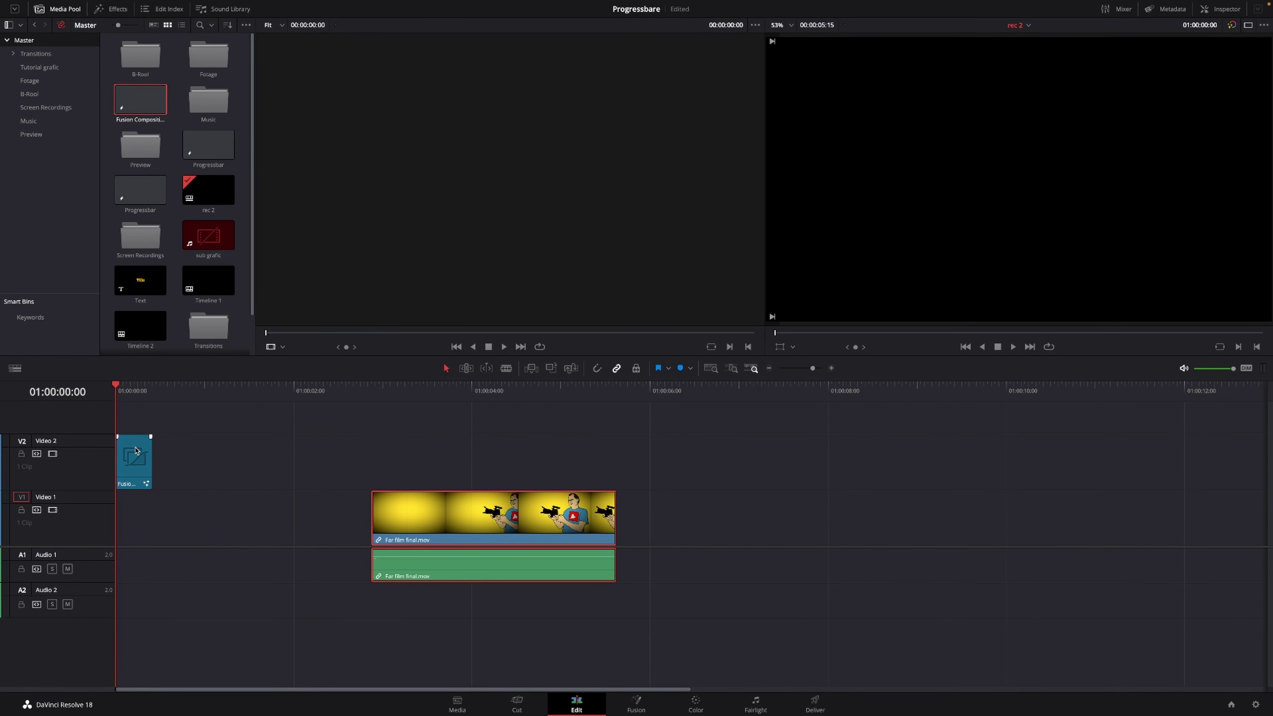
- Open the composition on the Fusion page, connect a new Background node to MediaOut1 and set its alpha to 0
left_click(645, 695)
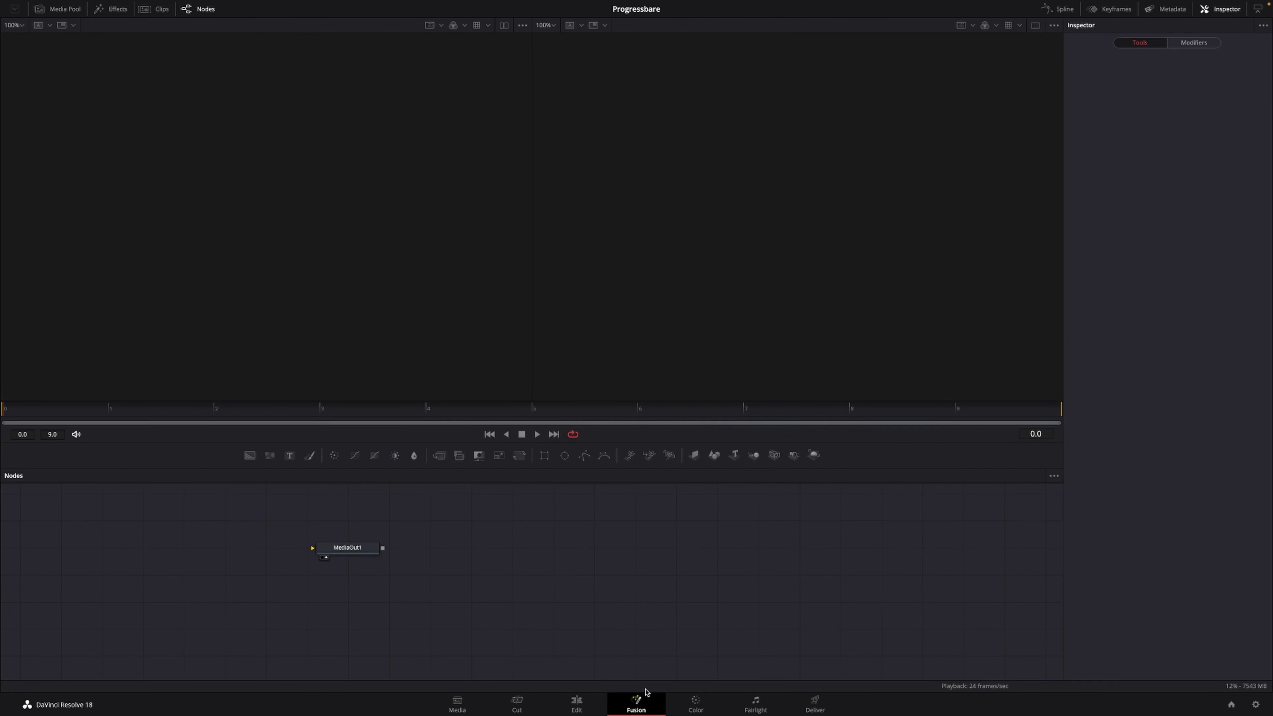
left_click_drag(344, 551, 712, 599)
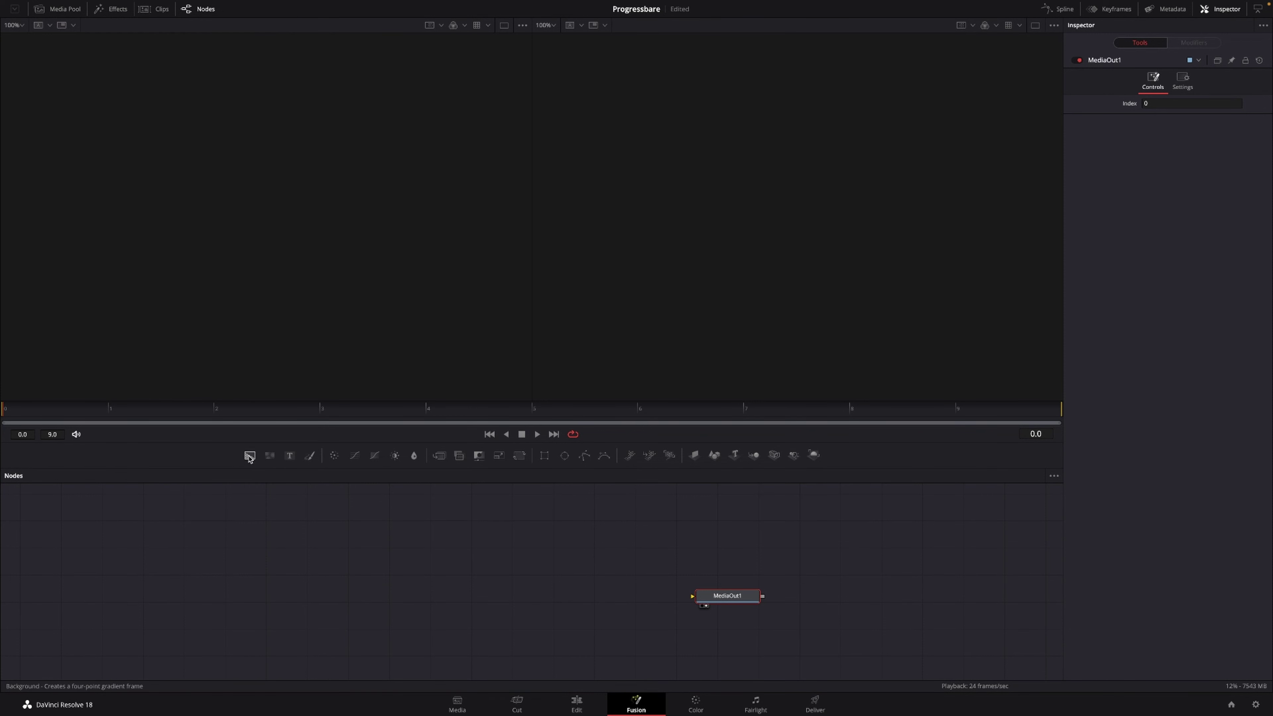
left_click_drag(249, 456, 711, 600)
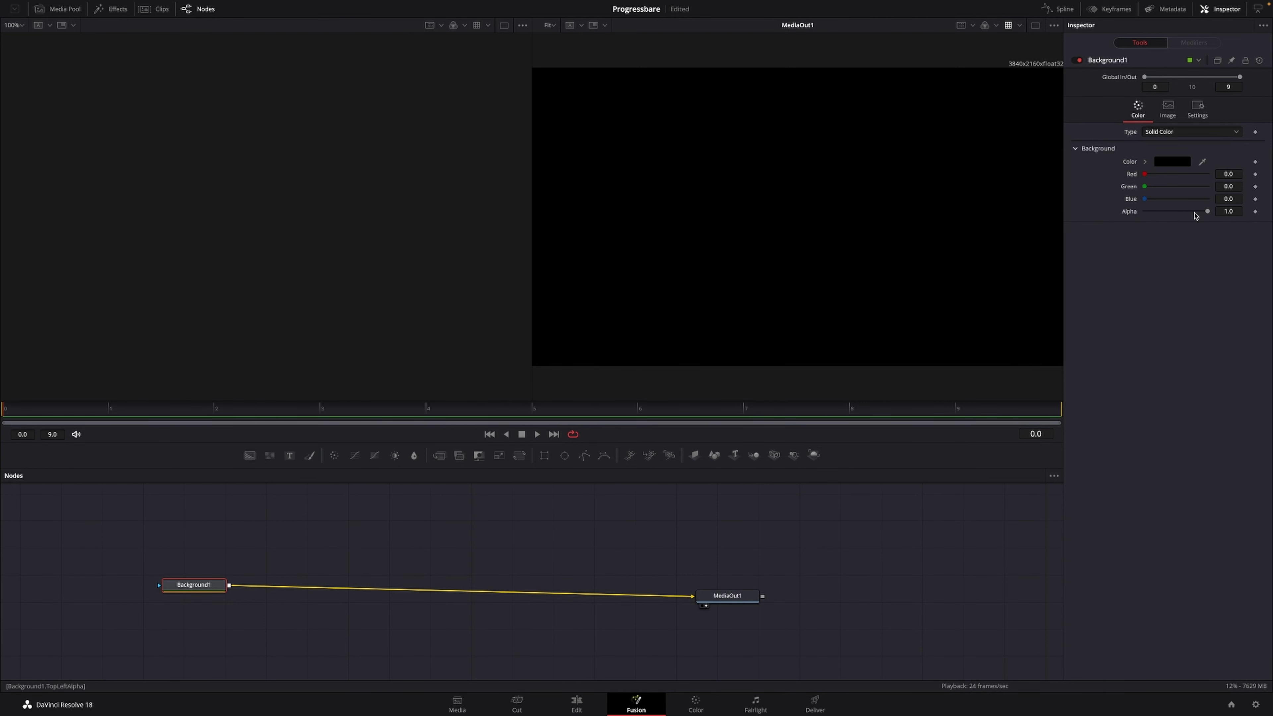
left_click_drag(1205, 216, 1120, 227)
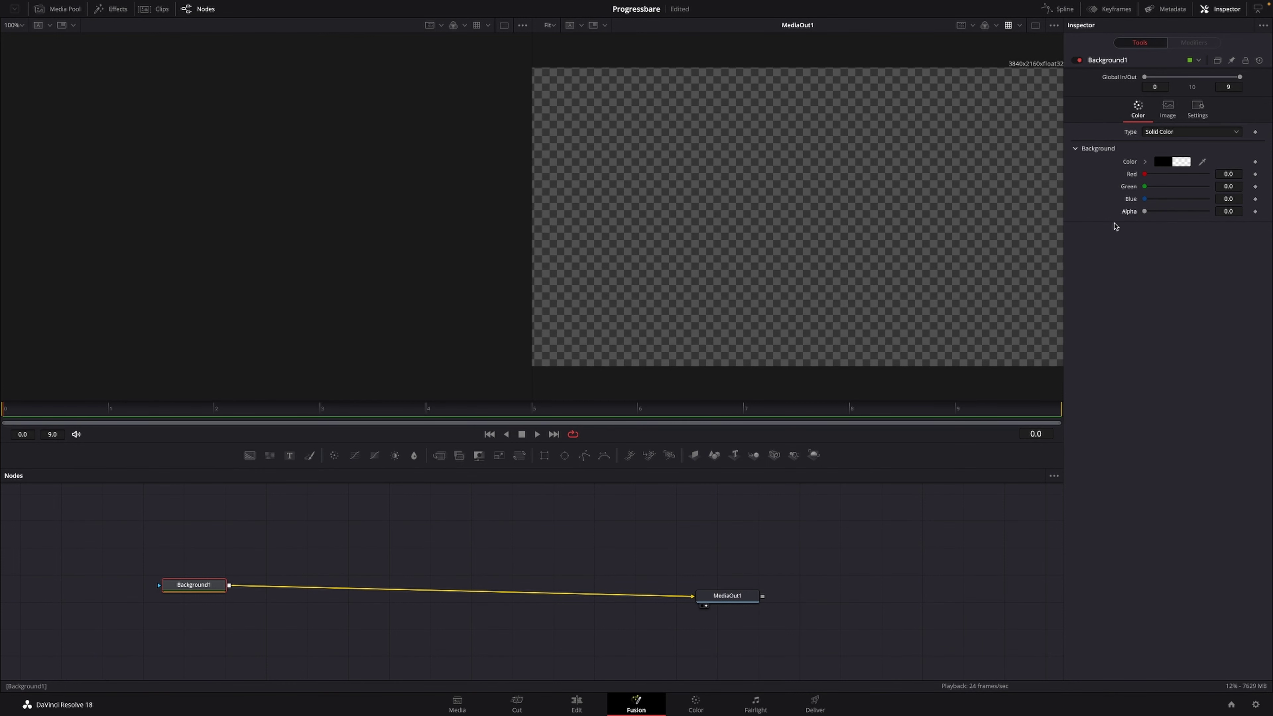
- Add a second Background node masked by a Rectangle and merge it over the transparent background
left_click_drag(196, 597, 194, 632)
left_click_drag(732, 602, 740, 621)
left_click_drag(248, 459, 303, 520)
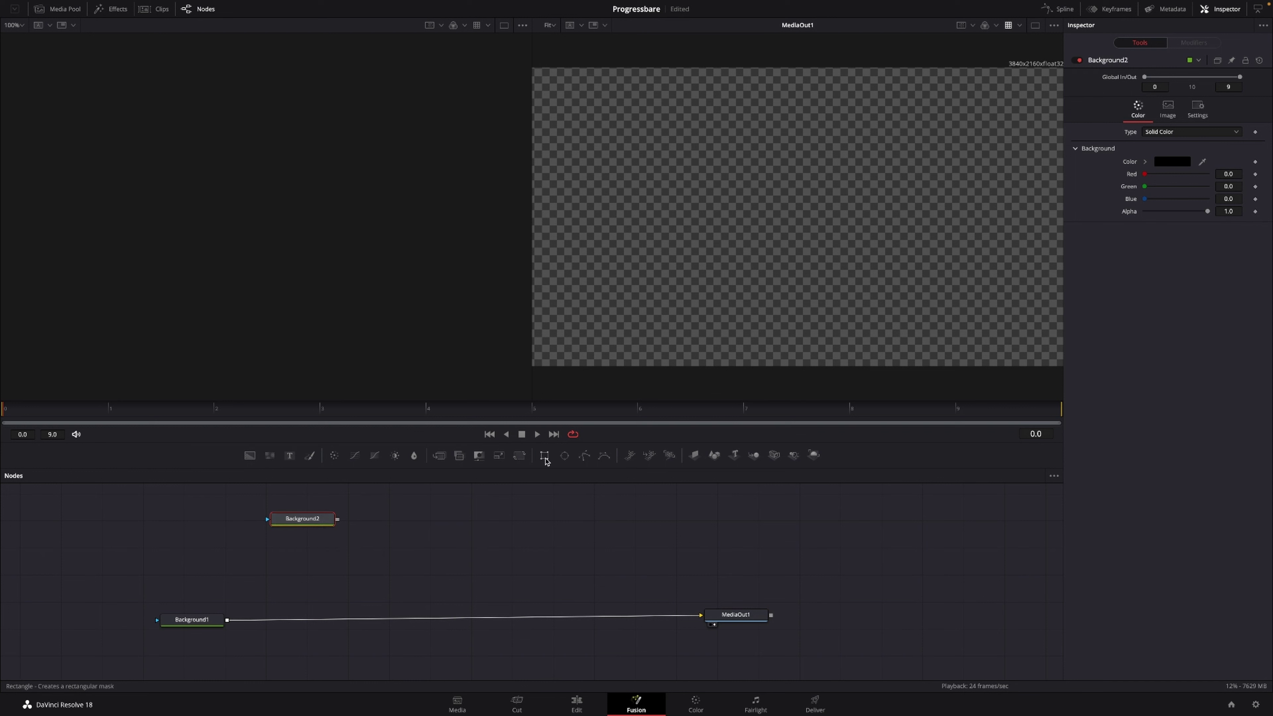
left_click_drag(544, 455, 281, 525)
left_click(199, 524)
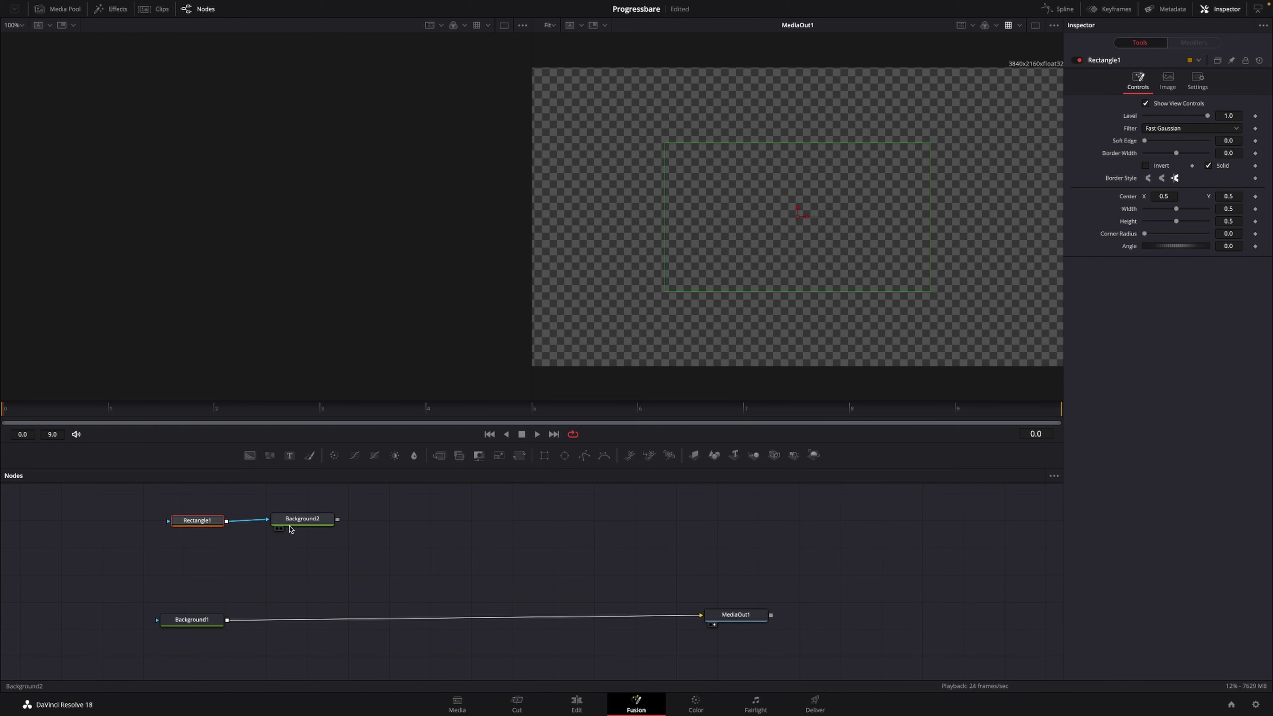
left_click_drag(337, 522, 228, 624)
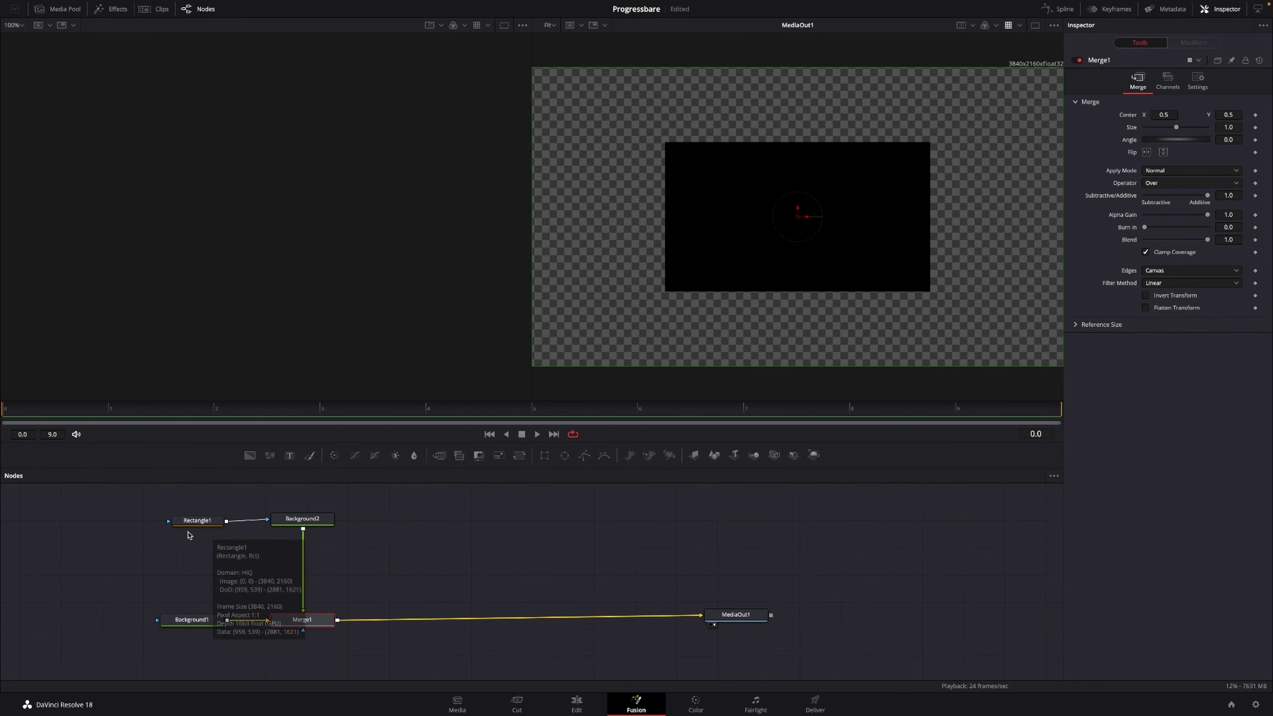
- Turn the Rectangle mask into an outline by disabling Solid and setting its border width to 0.01
left_click(198, 523)
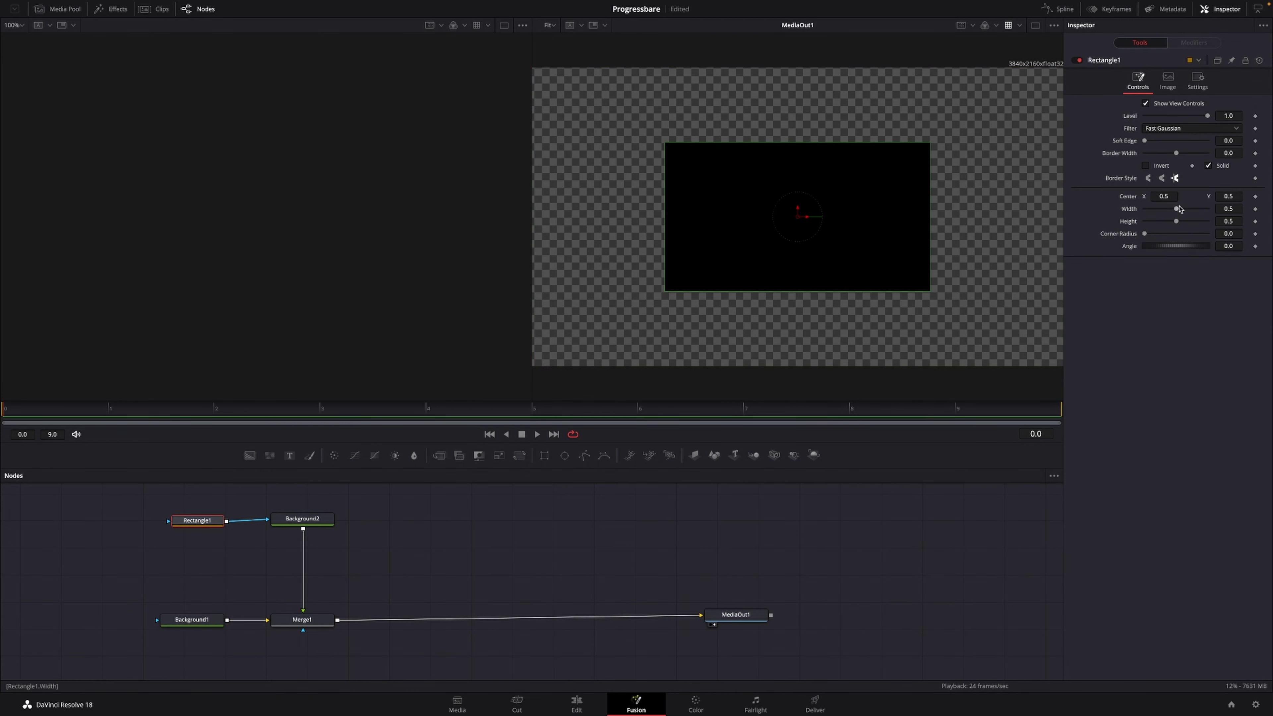
left_click(1208, 168)
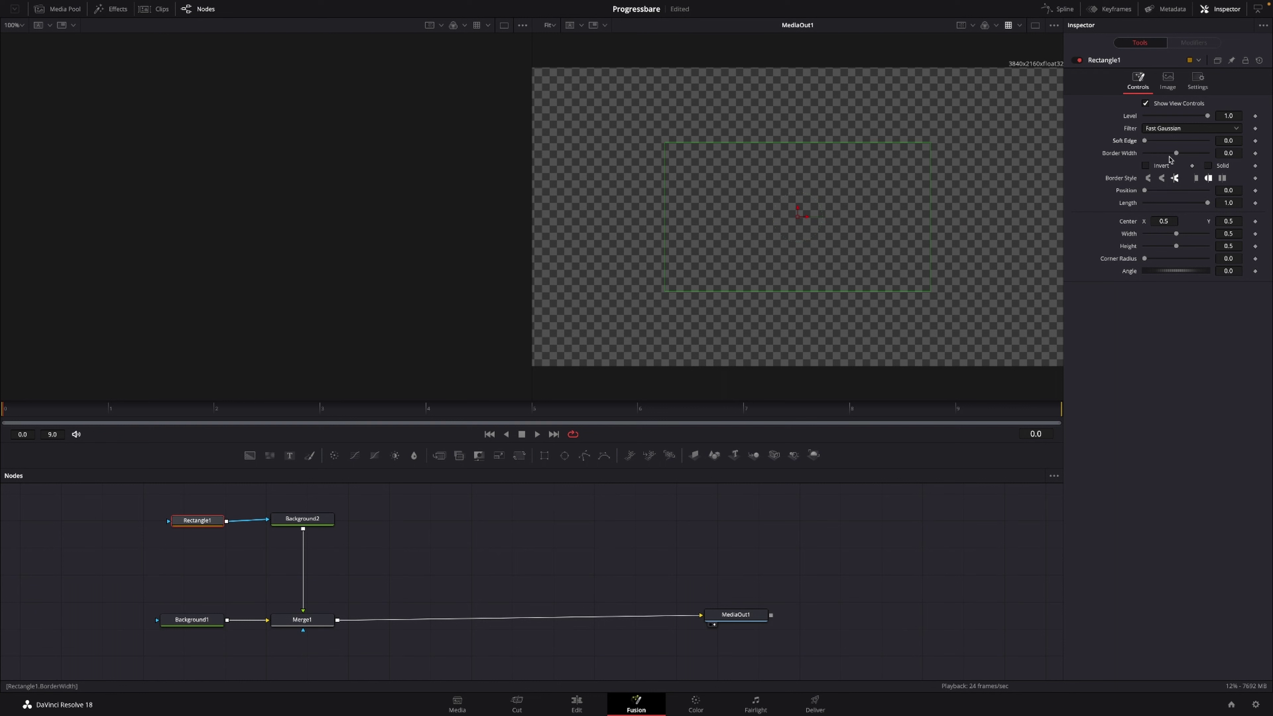
left_click_drag(1179, 157, 1180, 158)
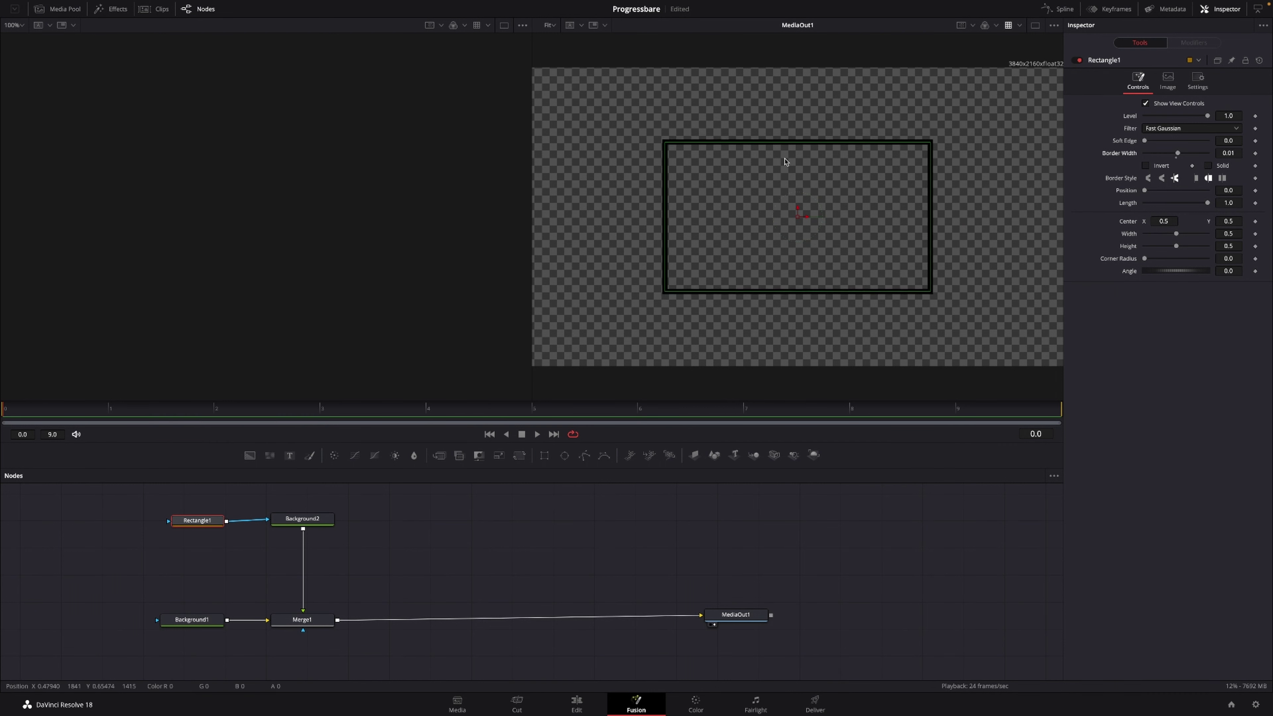
- Reshape the rectangle outline into a bar about 0.84 wide and 0.054 high, centred near X 0.51, Y 0.10
left_click_drag(780, 146, 780, 331)
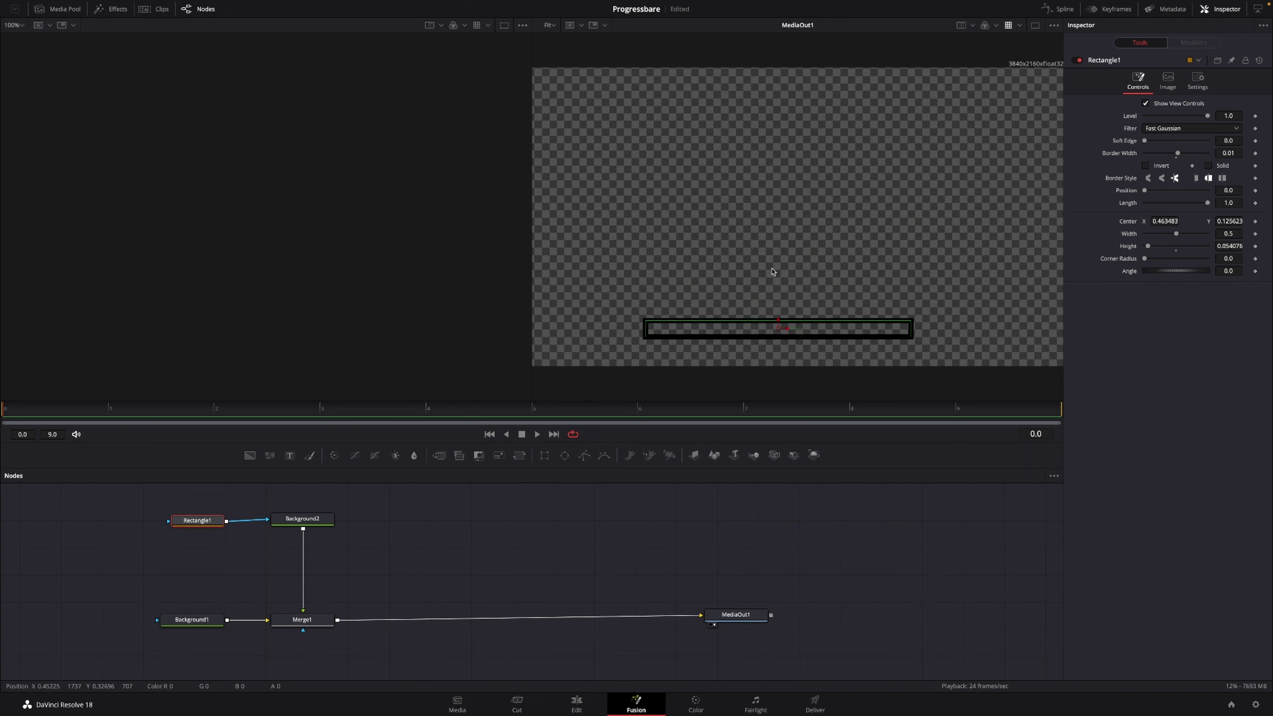
scroll(772, 273, "down", 2)
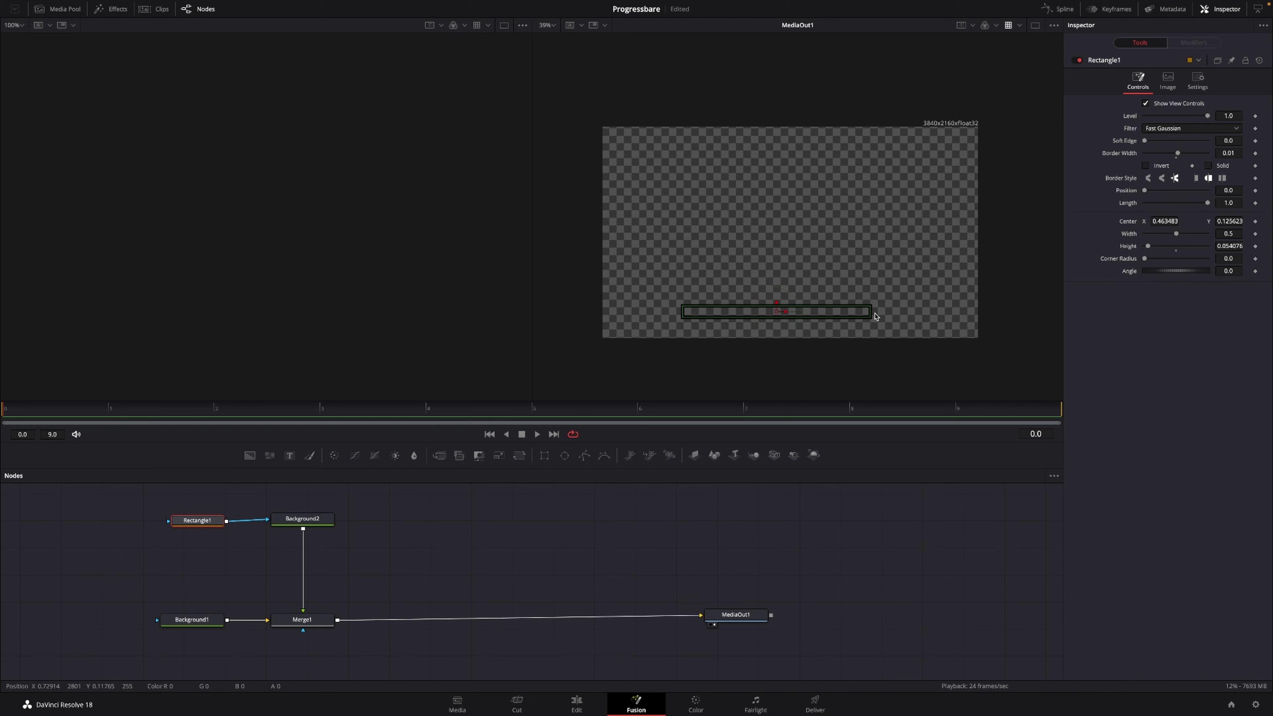
left_click_drag(871, 313, 935, 314)
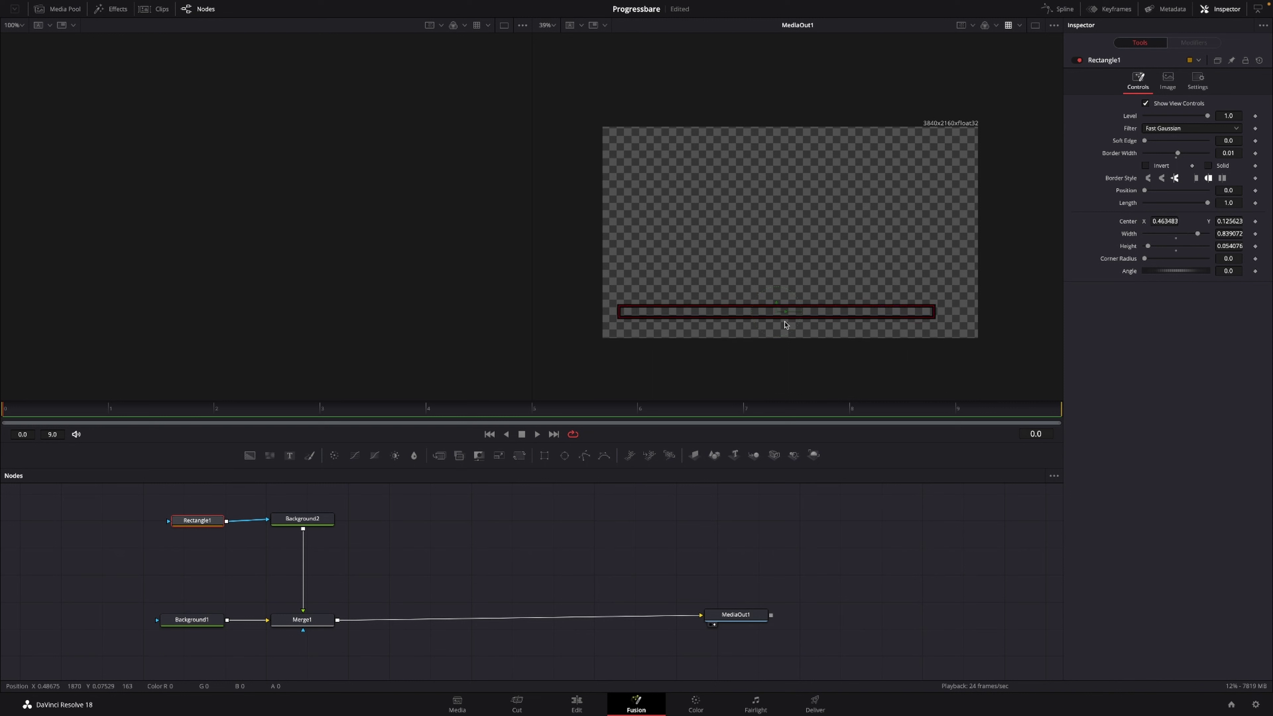
left_click_drag(778, 314, 796, 318)
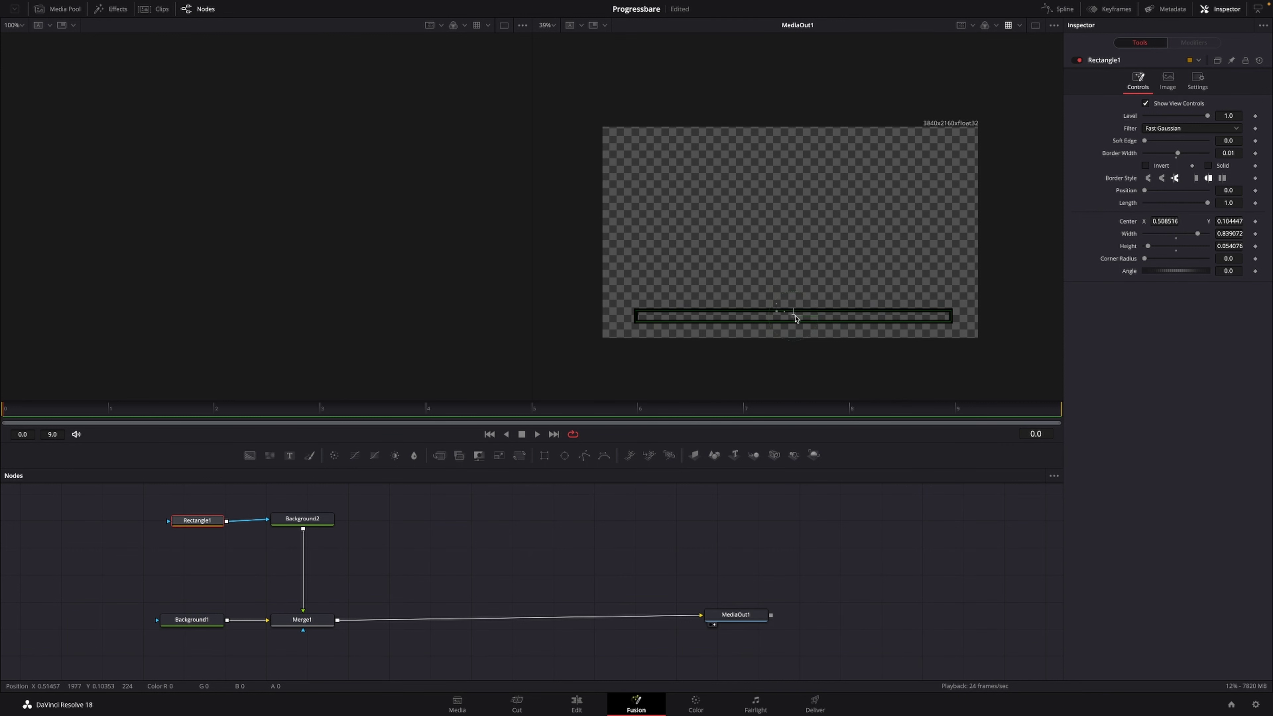
left_click_drag(770, 287, 705, 246)
scroll(734, 253, "down", 2)
scroll(734, 254, "up", 4)
scroll(734, 253, "down", 2)
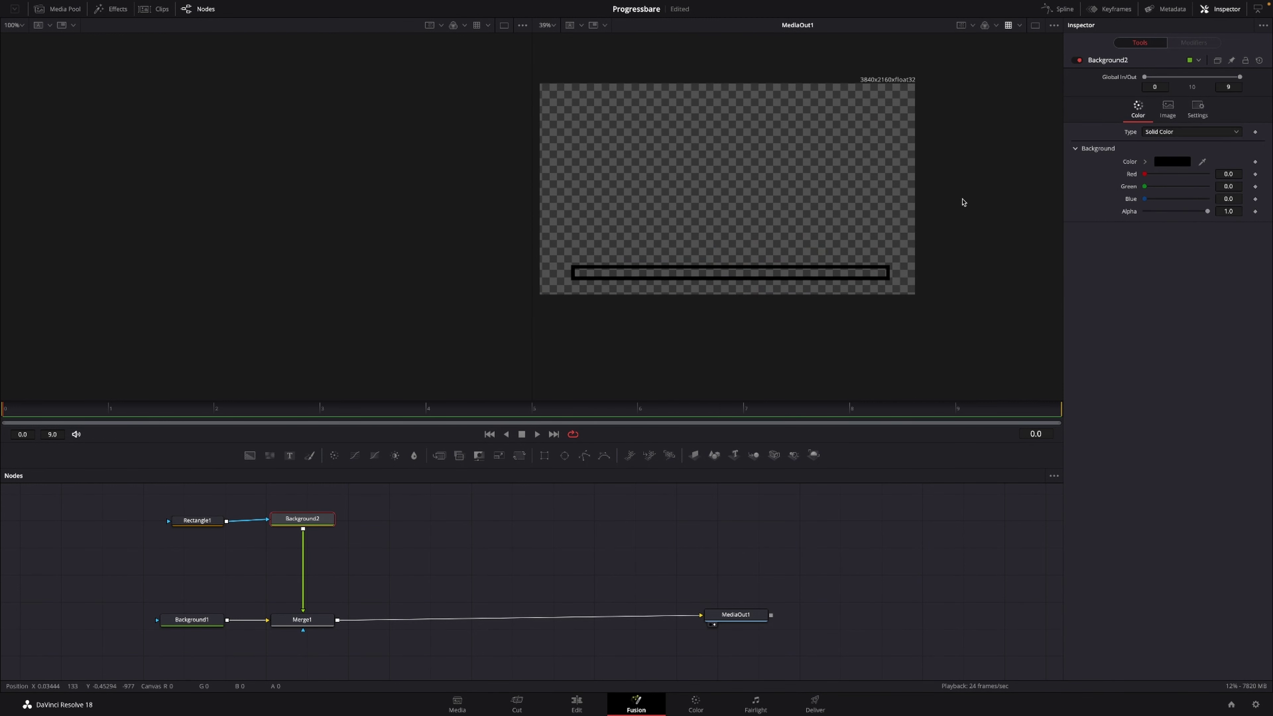
- Set the color of the Background2 node to Orange and save the project
left_click(1174, 164)
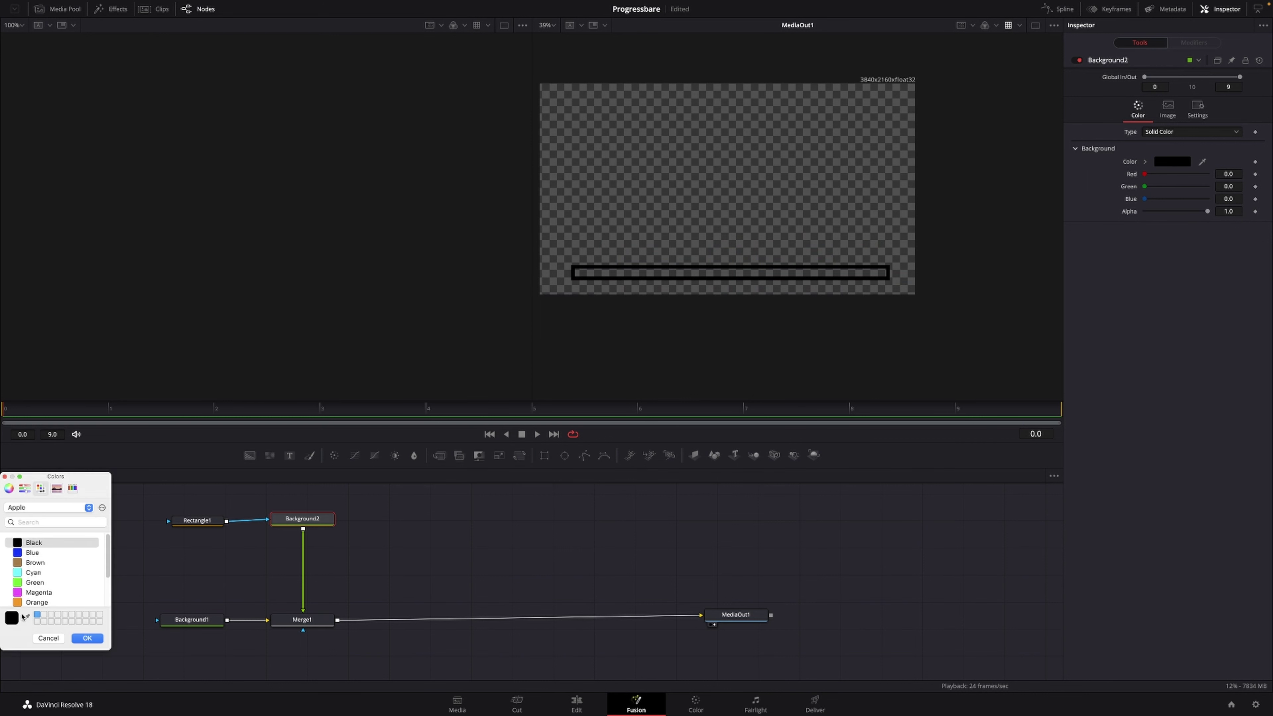
left_click(27, 603)
left_click(87, 637)
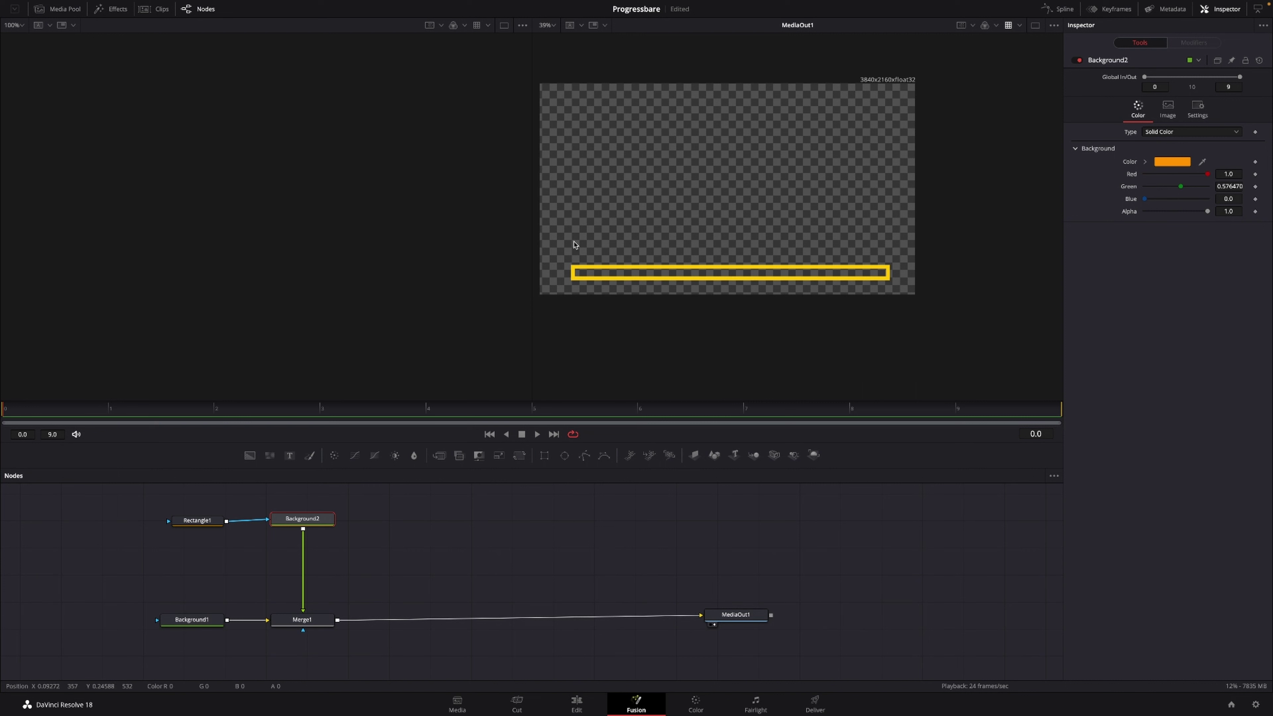
key("ctrl+s")
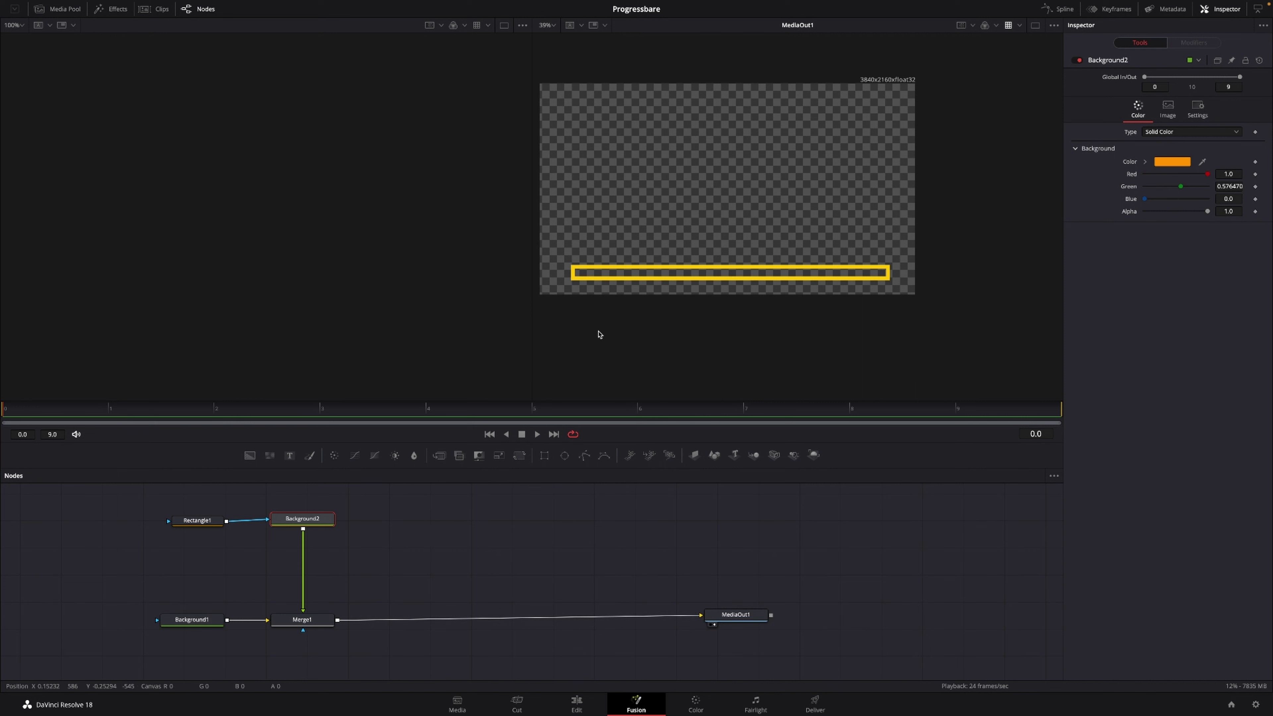
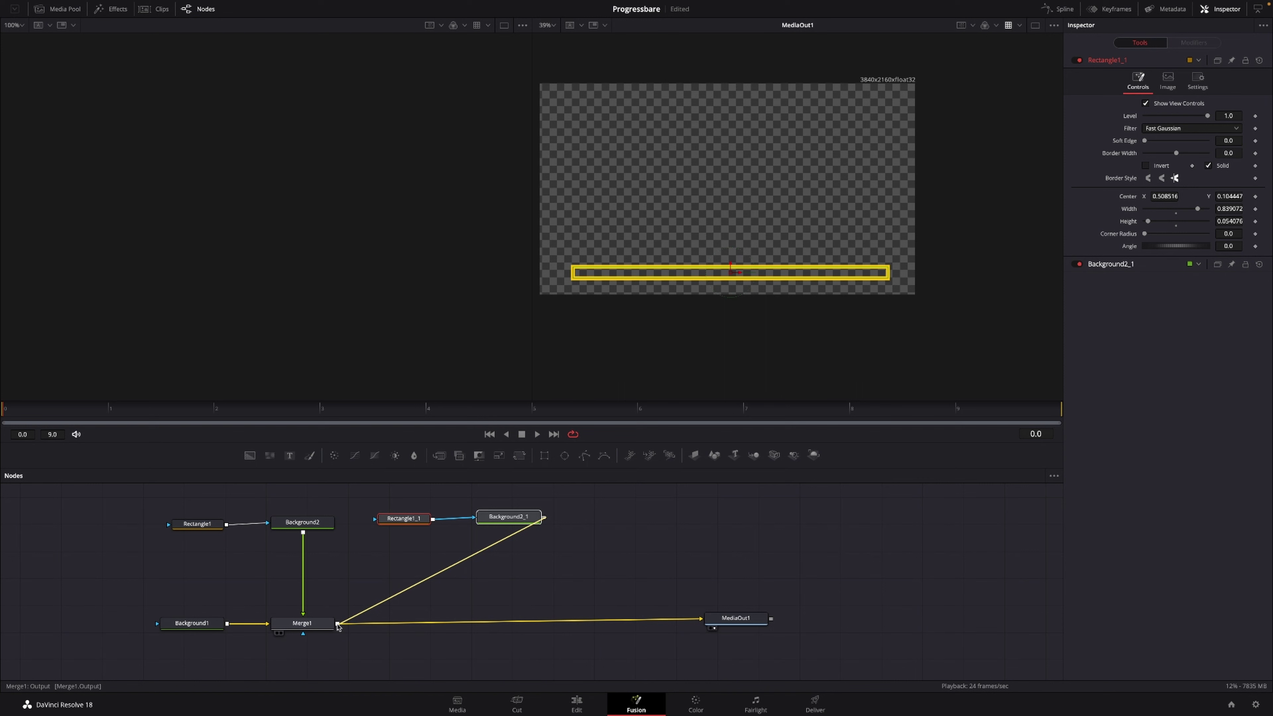
- Merge Background2_1 over the Merge1 output and shrink its Rectangle1_1 mask to about 0.819 wide and 0.024 high
left_click_drag(337, 626, 337, 626)
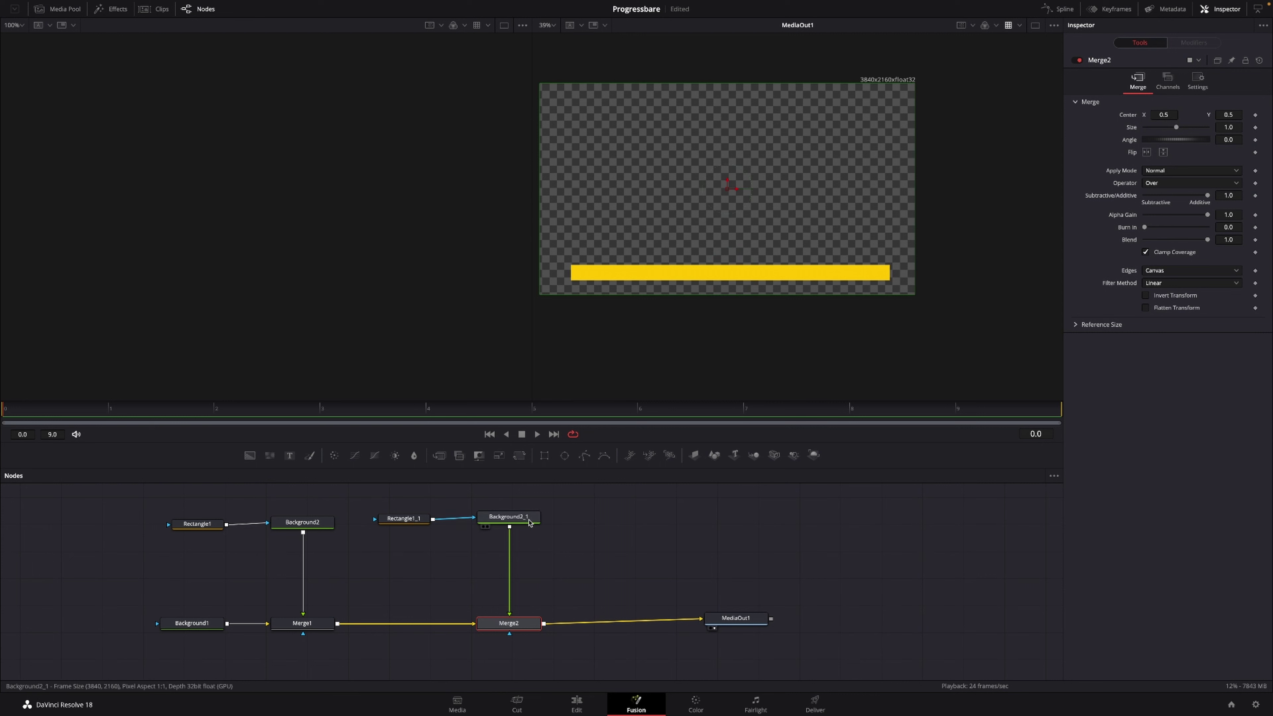
left_click(403, 519)
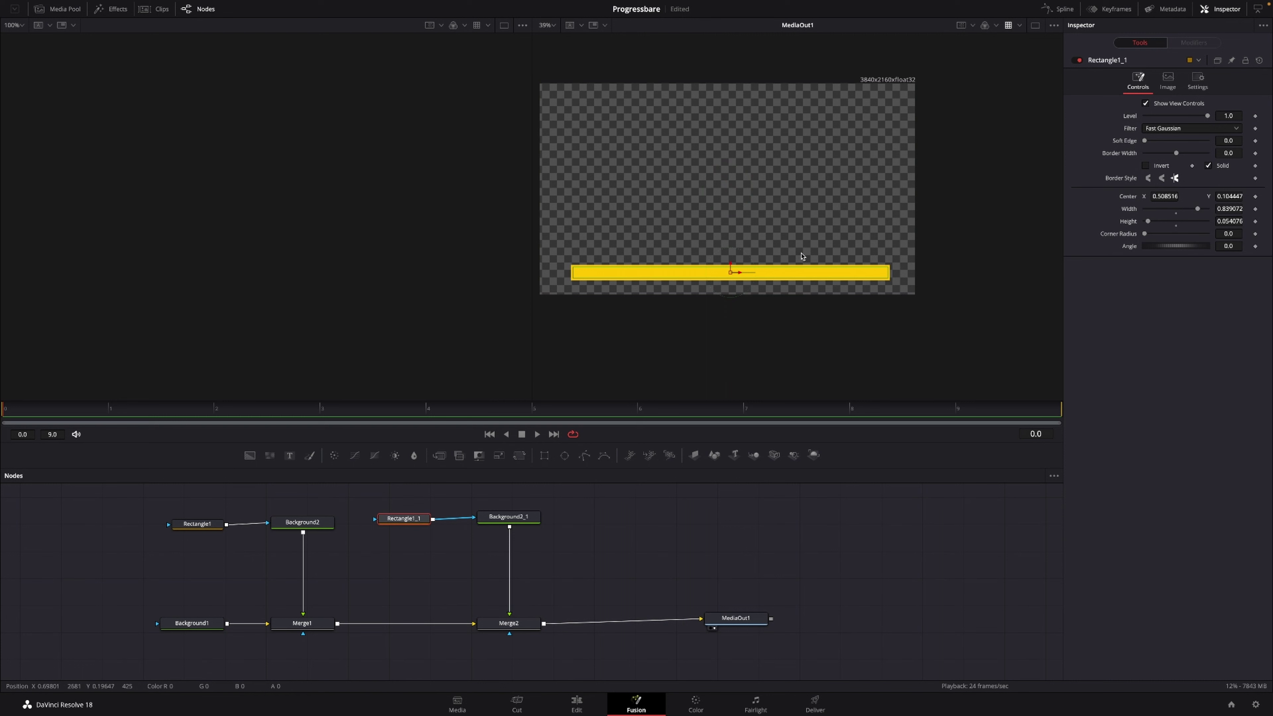
scroll(800, 264, "up", 3)
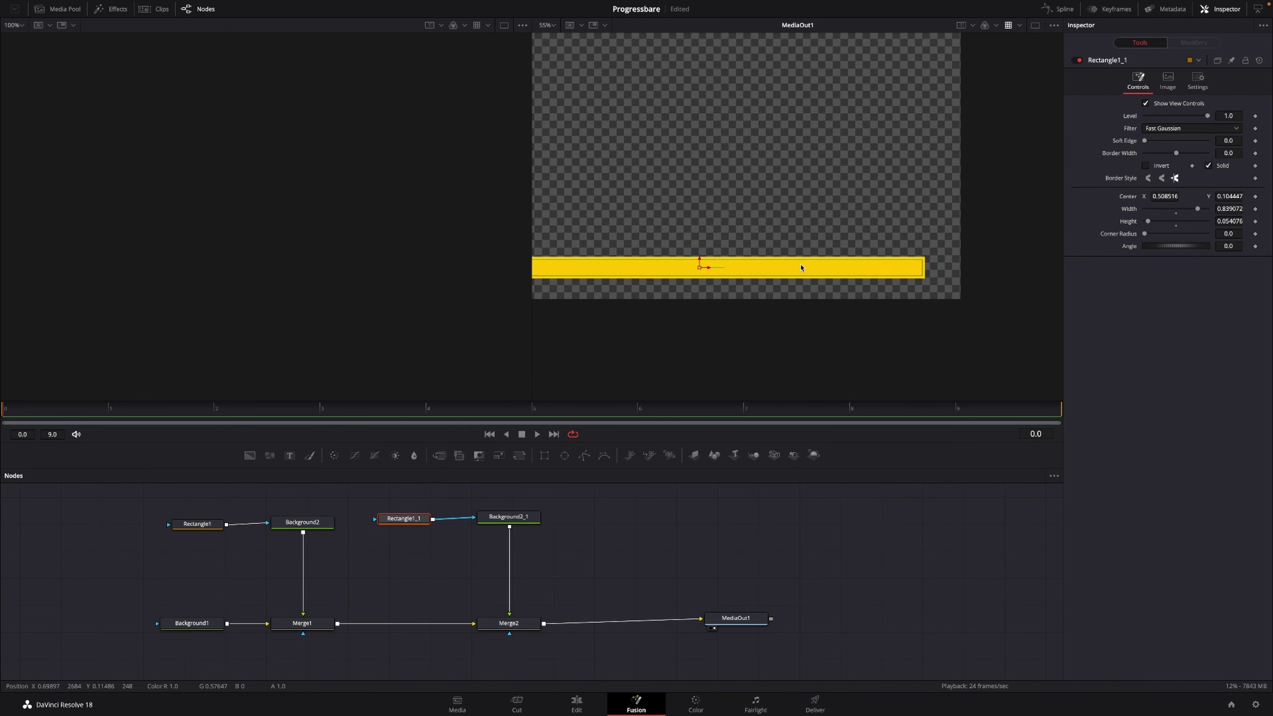
scroll(774, 223, "up", 3)
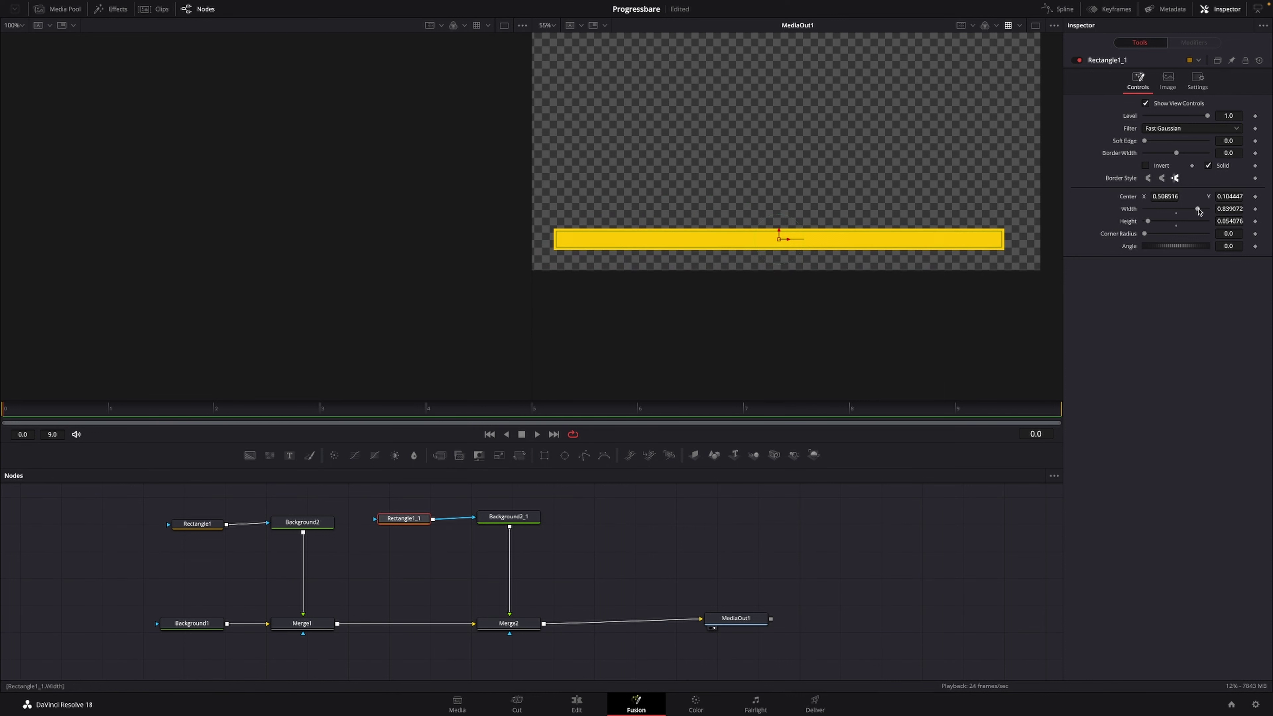
left_click_drag(1197, 210, 1148, 226)
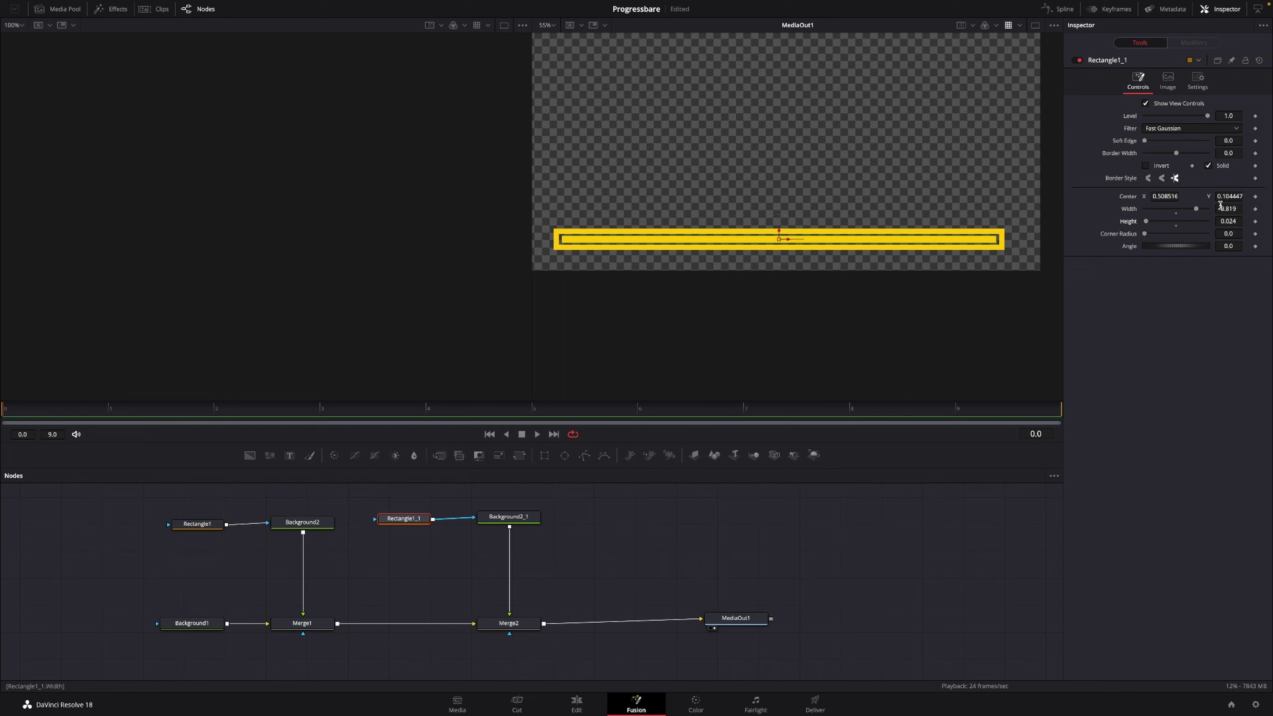
- Fine-tune the Rectangle1_1 mask inside the outline to about 0.822 wide, centred near X 0.509, Y 0.104
left_click(1197, 209)
left_click_drag(1198, 213, 1200, 212)
left_click_drag(780, 243, 777, 241)
key("ctrl+s")
left_click(1228, 209)
type("0.833")
key("Return")
left_click_drag(777, 242, 780, 241)
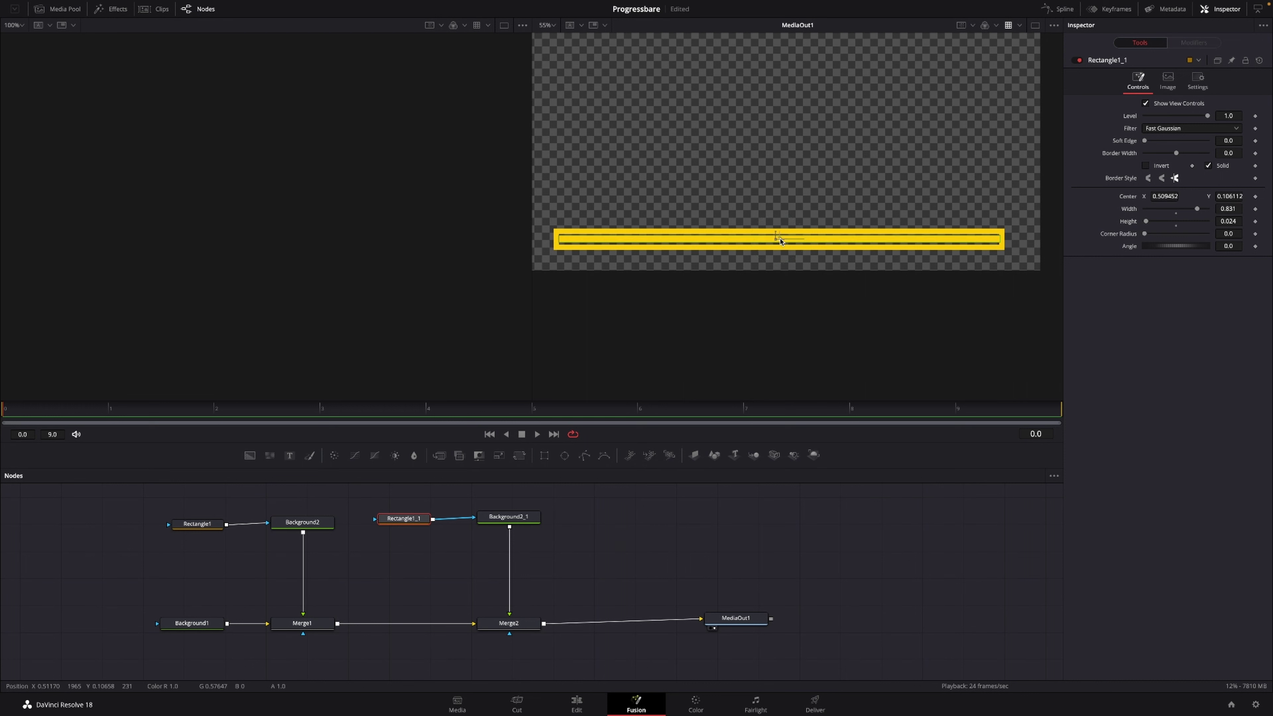
left_click_drag(998, 242, 996, 241)
left_click_drag(781, 239, 779, 240)
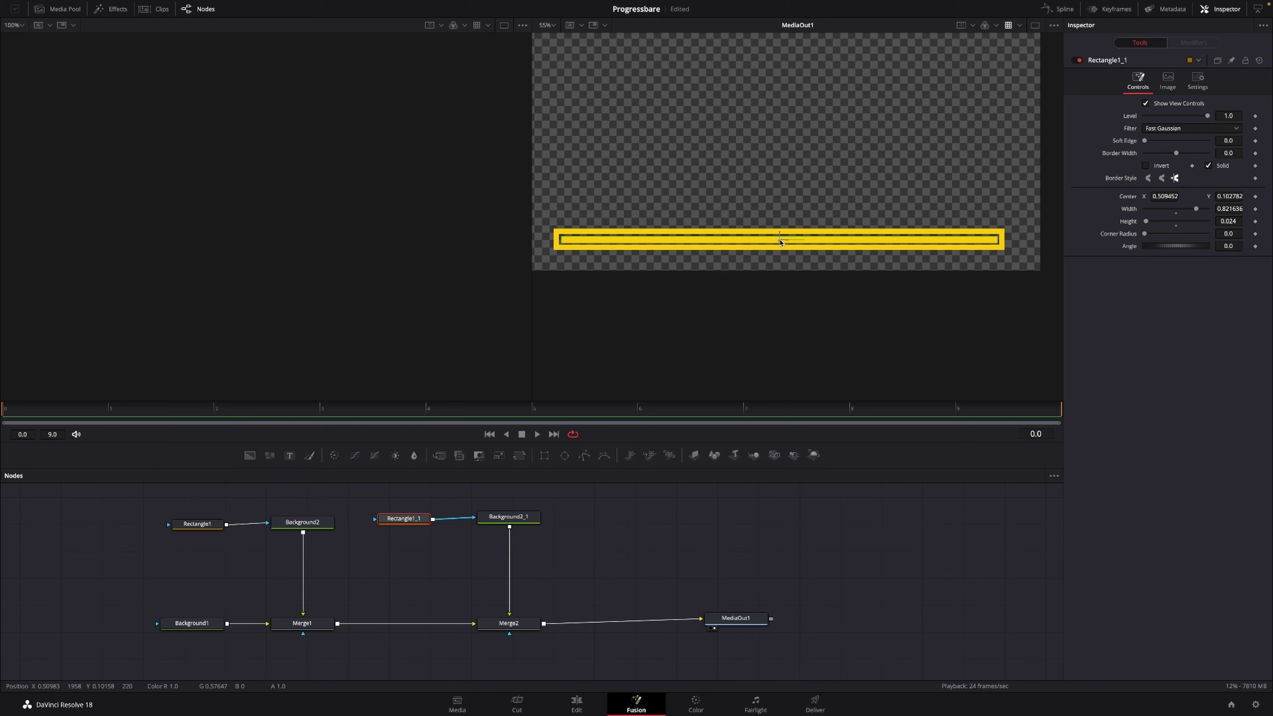
left_click_drag(780, 241, 779, 240)
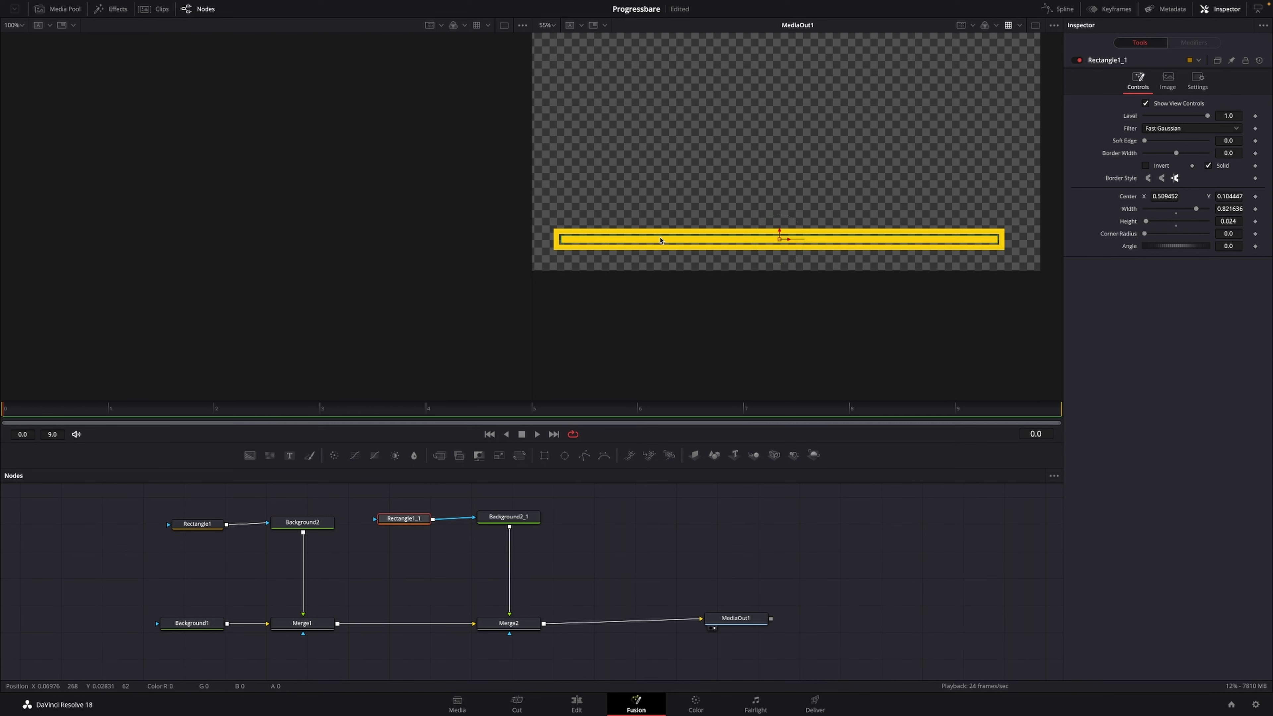
- Mask Merge2 with a new Rectangle node that covers the whole bar, about 0.92 wide and centred near X 0.51, Y 0.25
scroll(749, 543, "down", 1)
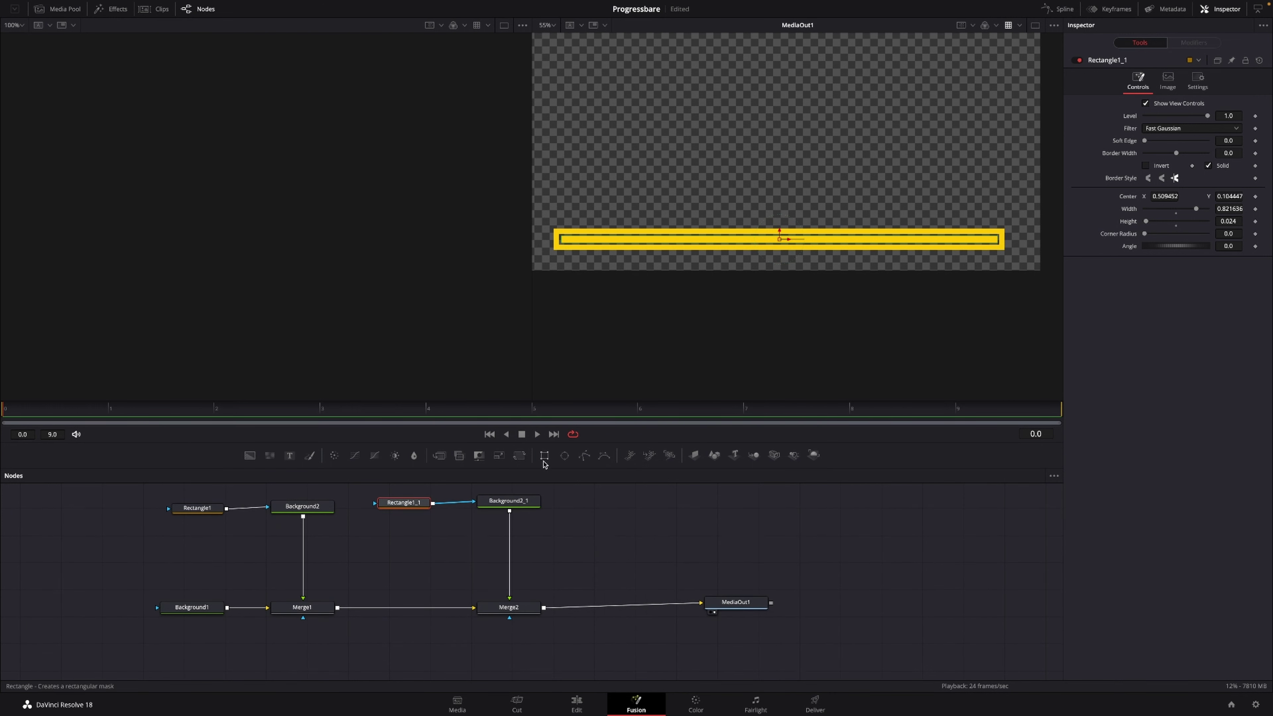
left_click_drag(544, 461, 449, 652)
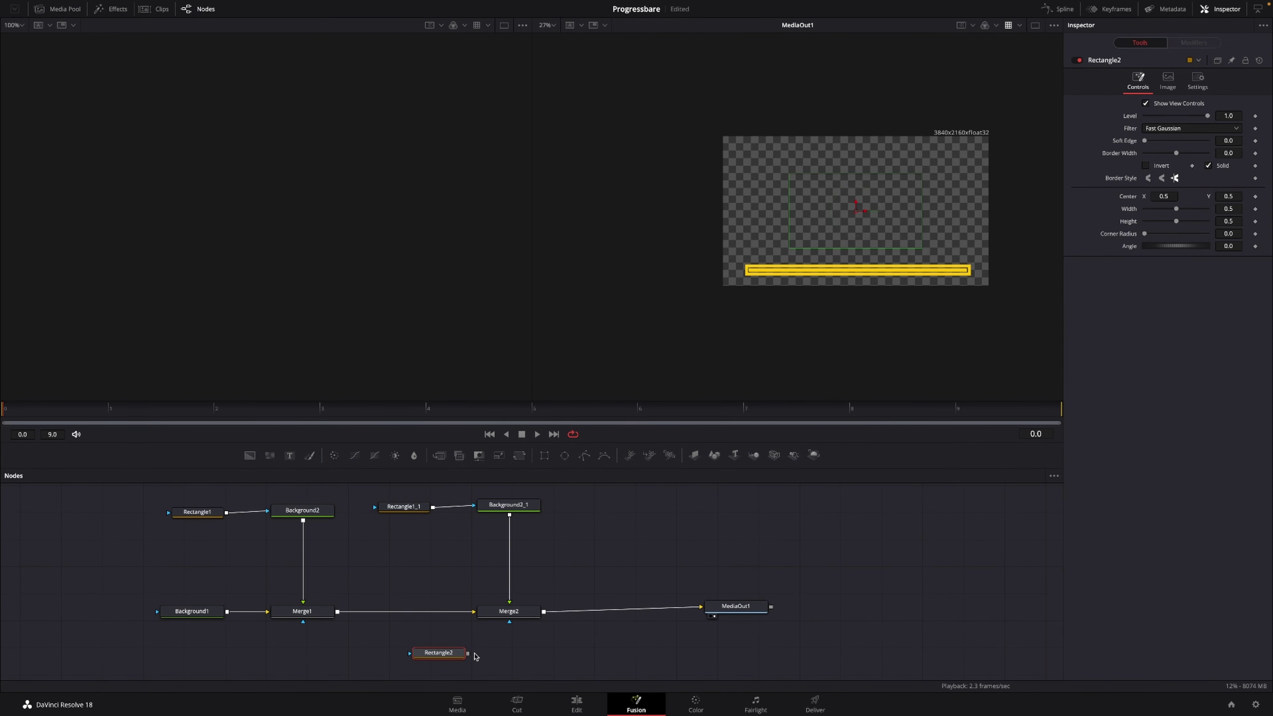
left_click_drag(468, 654, 510, 624)
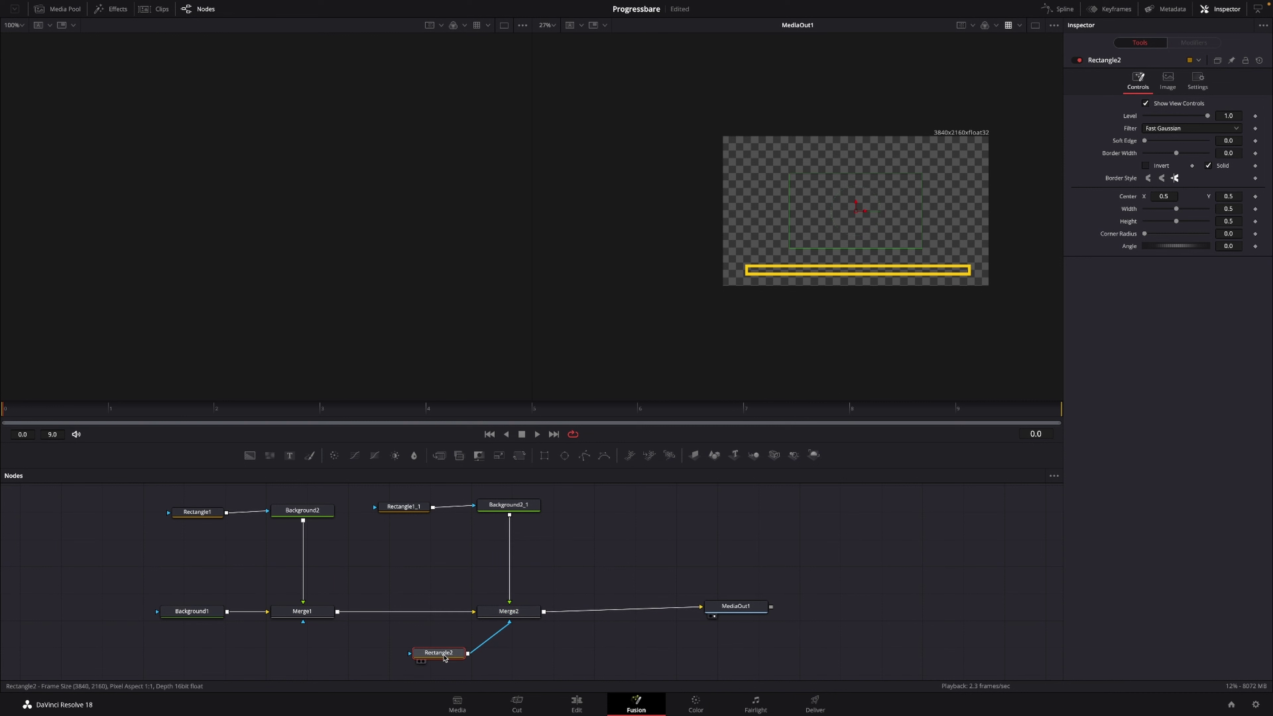
left_click_drag(445, 654, 523, 665)
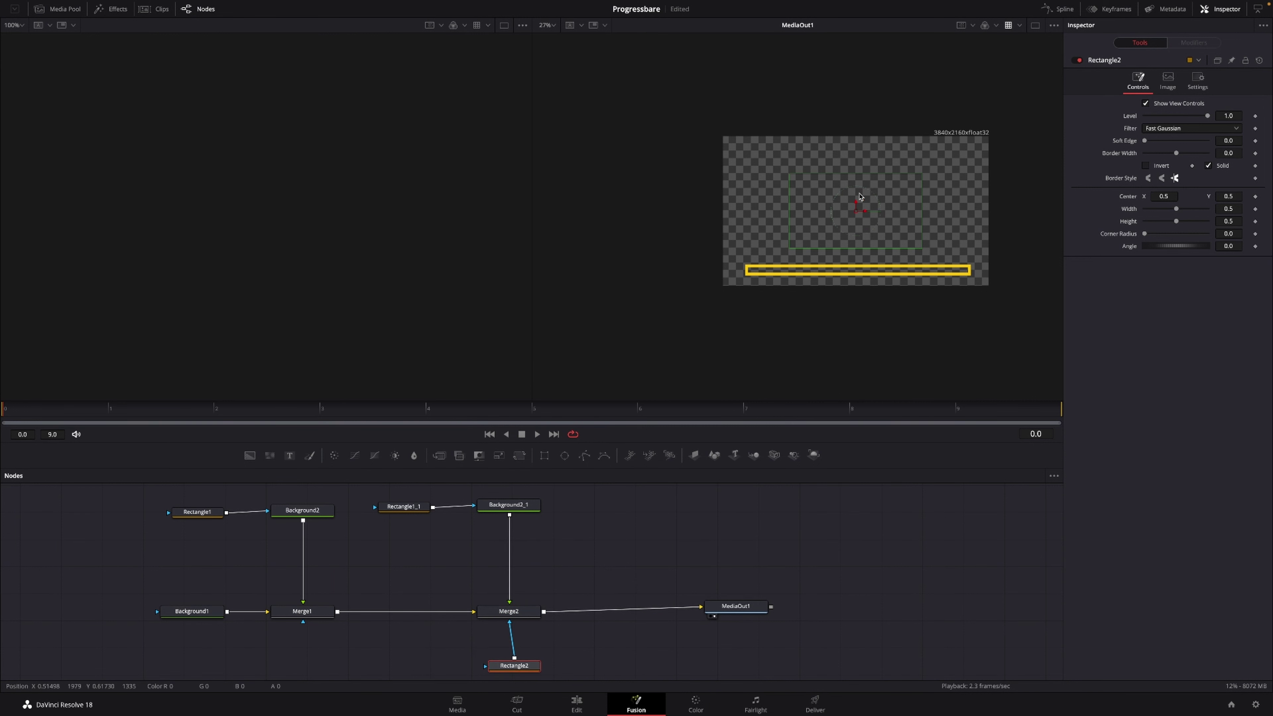
left_click_drag(858, 213, 860, 251)
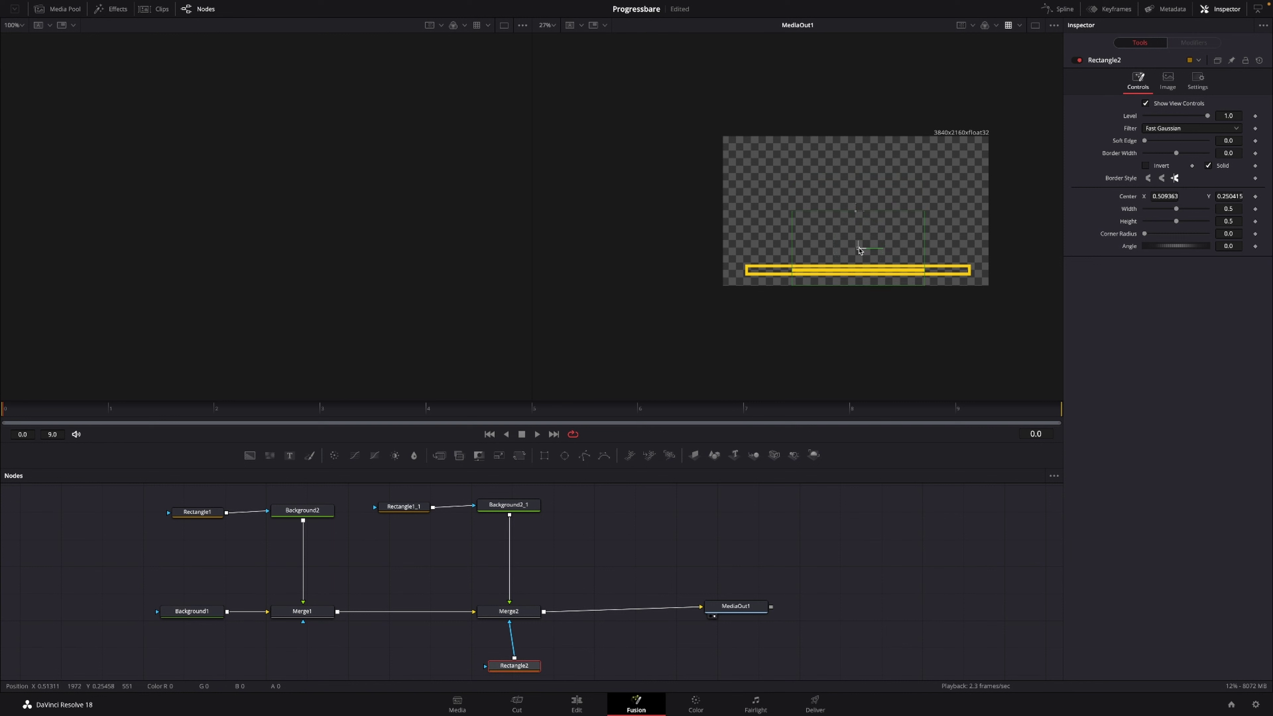
left_click_drag(793, 251, 737, 253)
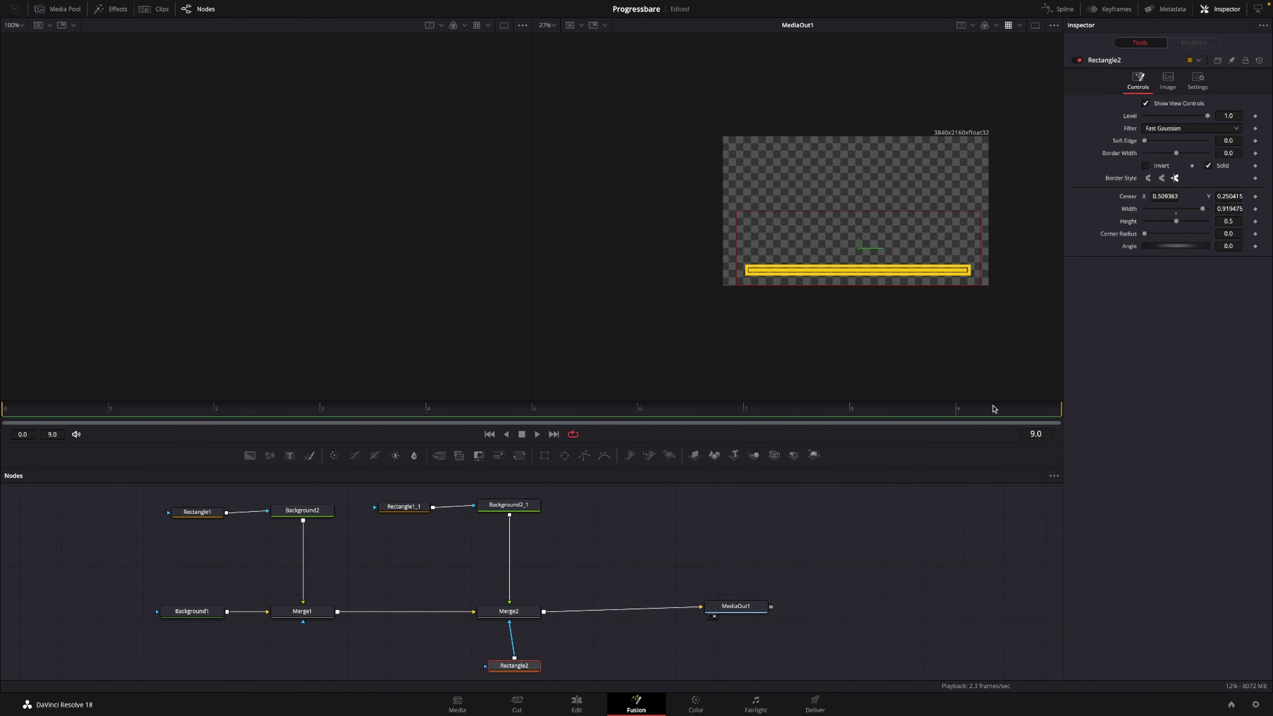
- Keyframe the Rectangle2 center at frame 9, set its X to about -0.42 at frame 0, and play back the fill animation
left_click(959, 413)
left_click(1256, 198)
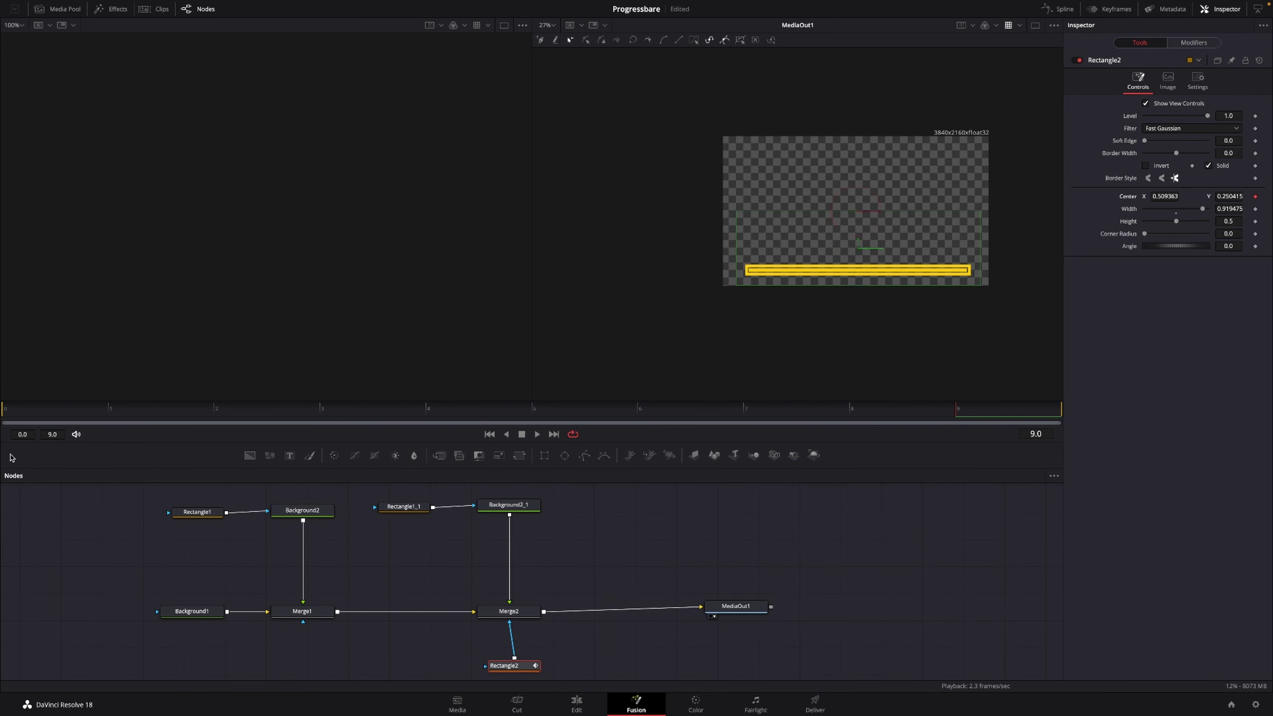
left_click(5, 419)
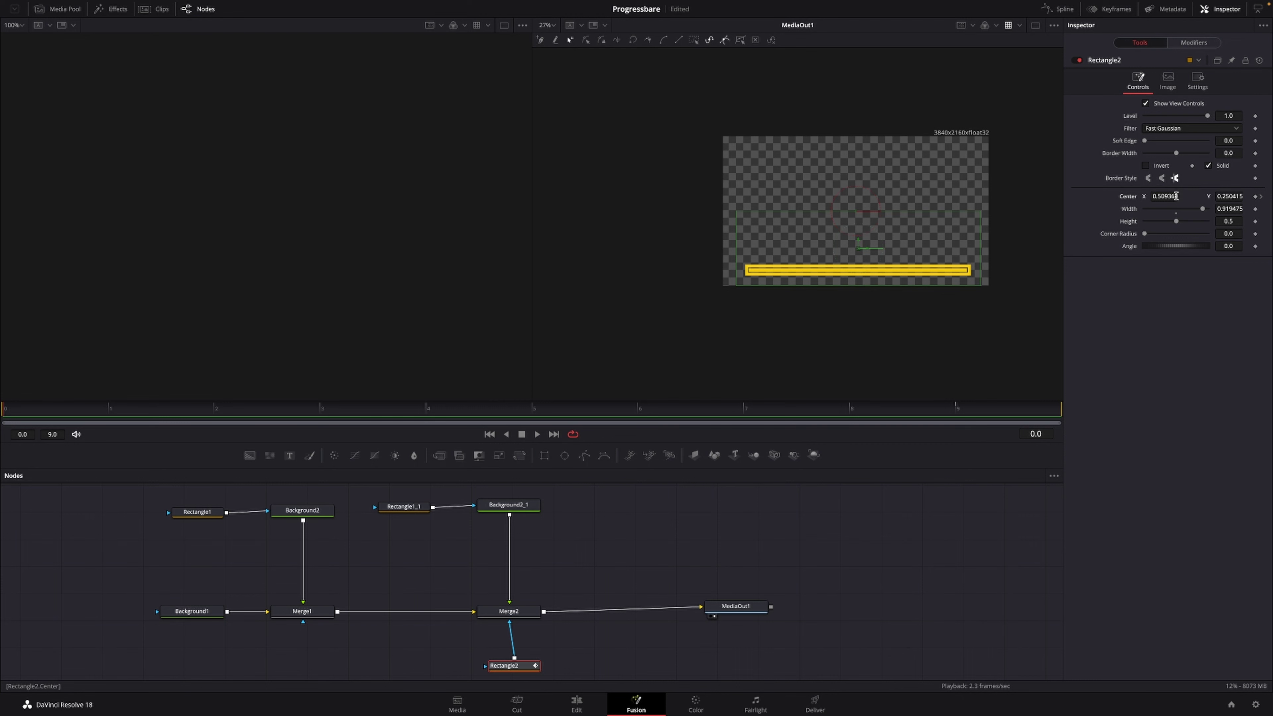
left_click_drag(1175, 196, 1143, 195)
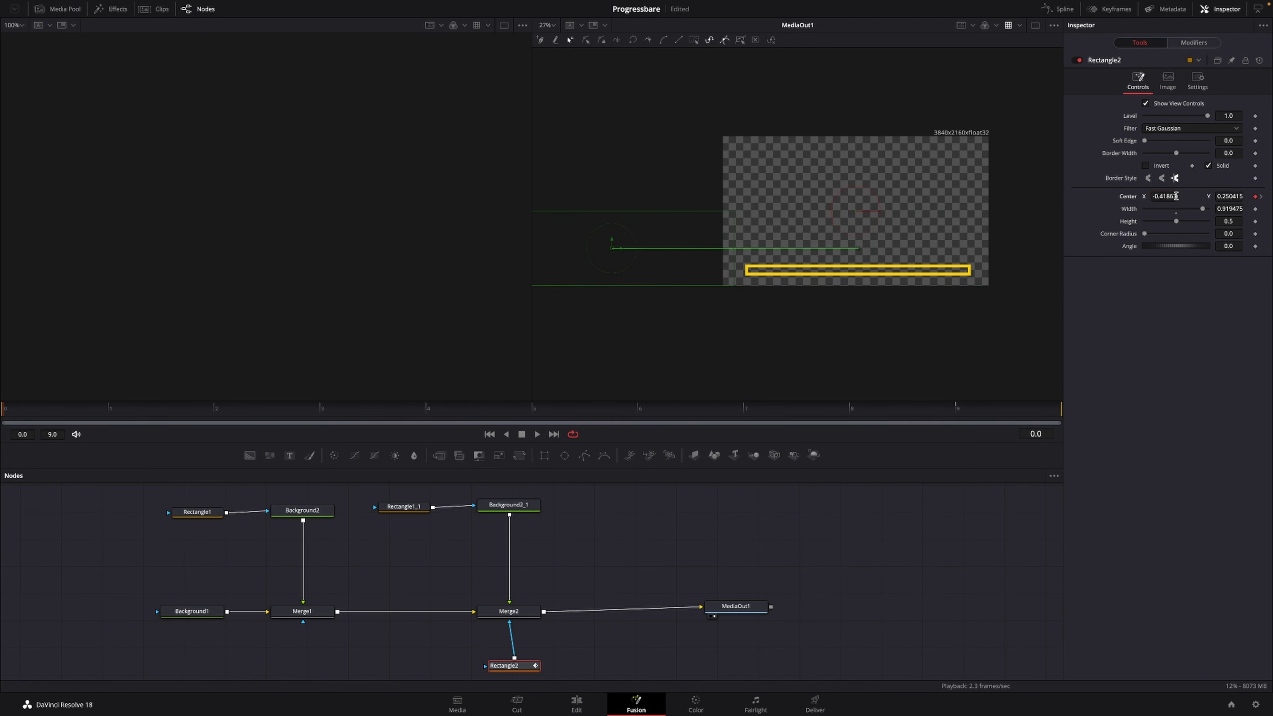
key("space")
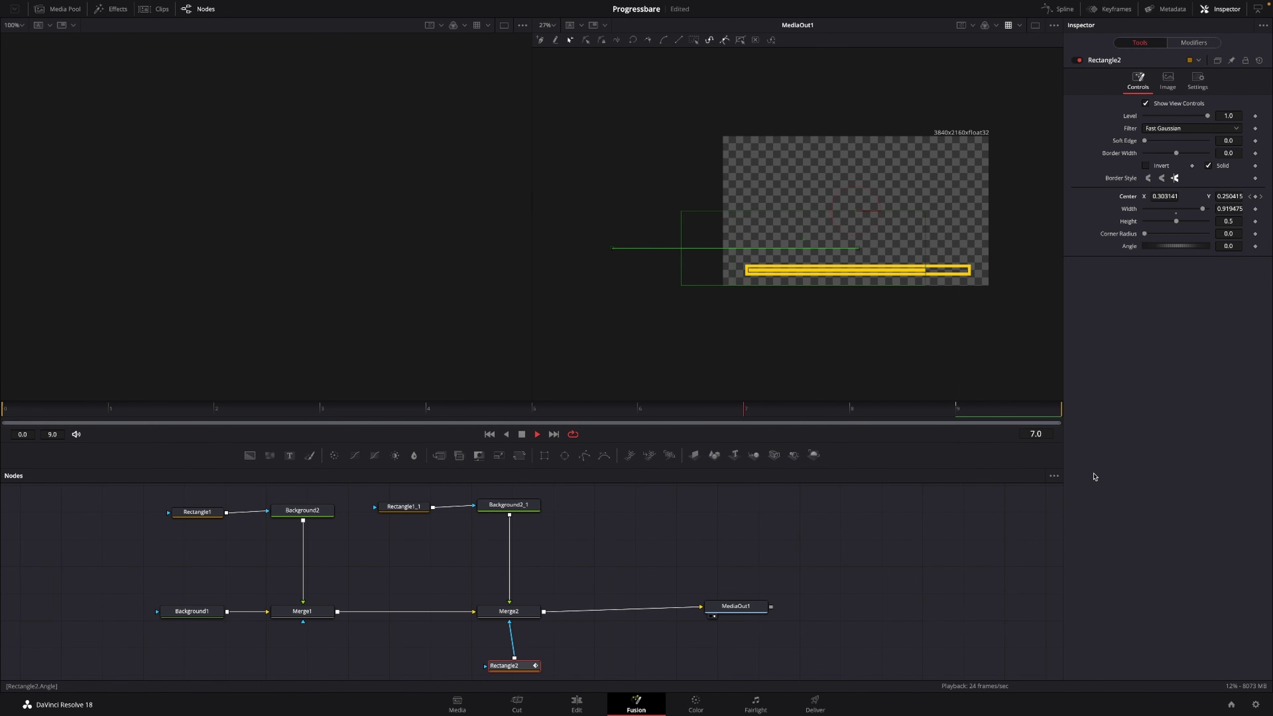
key("space")
key("Left")
key("Left")
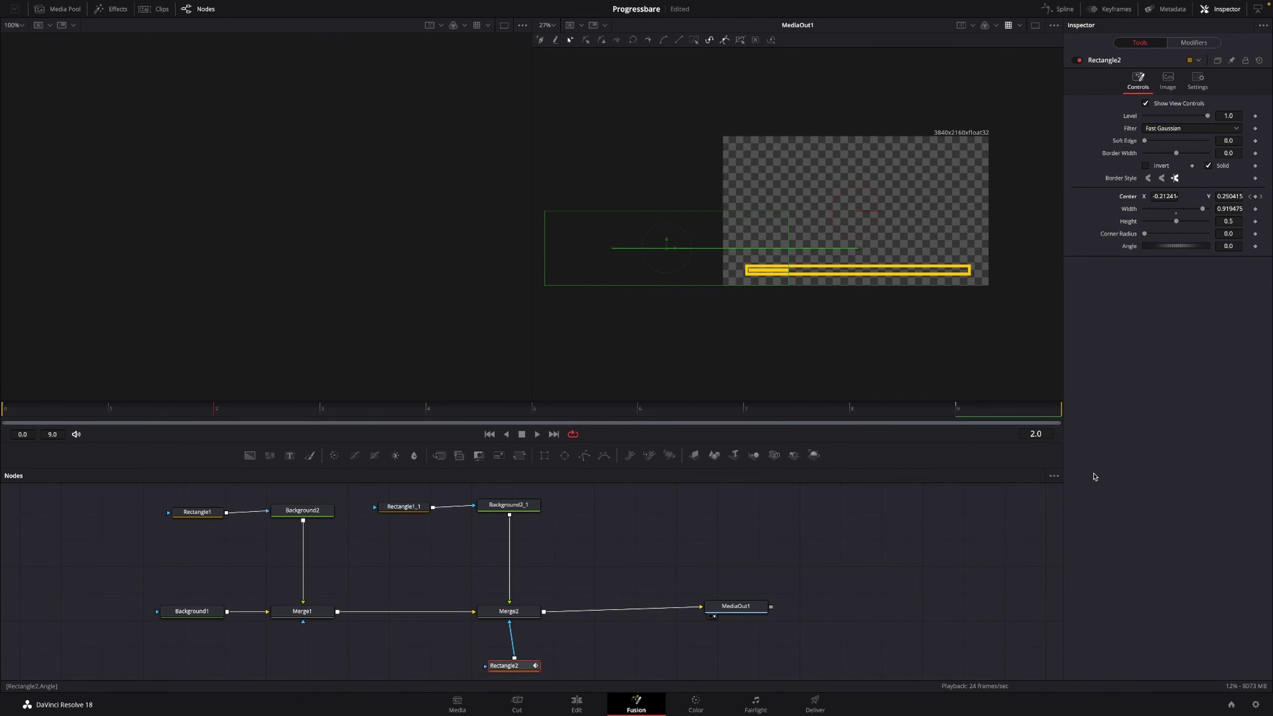
- Make room before MediaOut1 and add a Keyframe Stretcher node above the connection between Merge2 and MediaOut1
left_click_drag(737, 610, 821, 612)
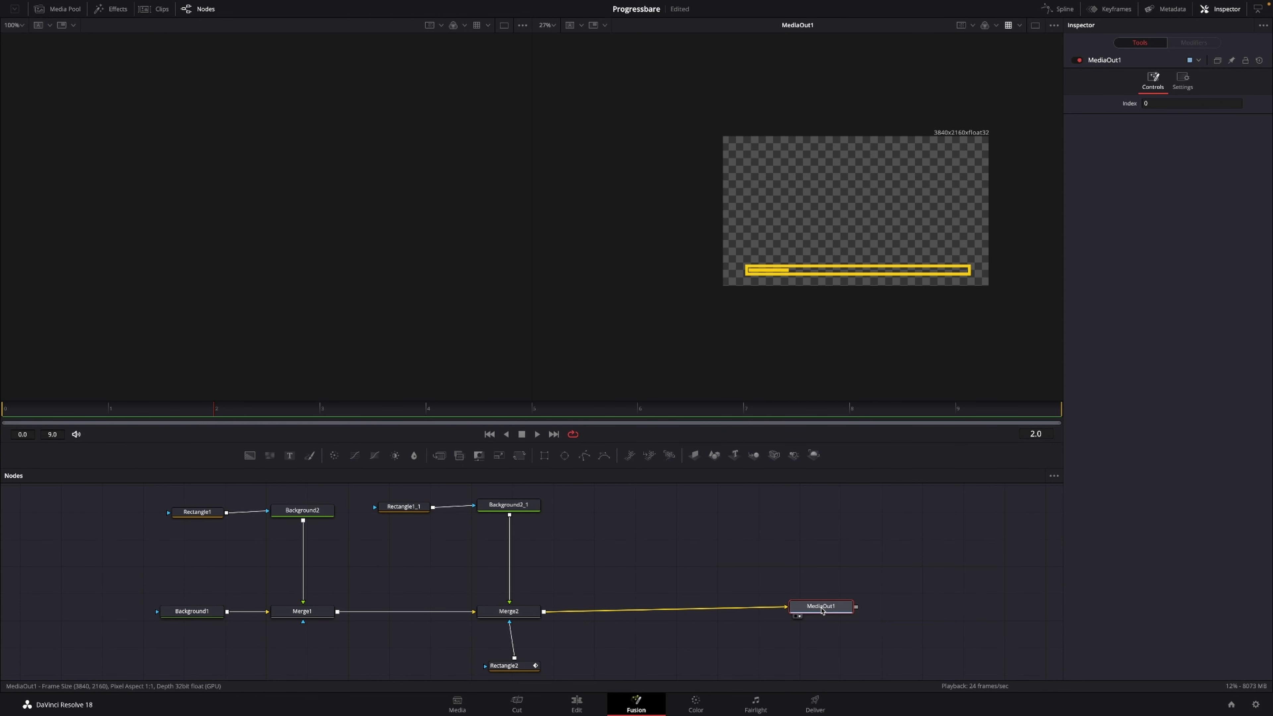
key("shift+space")
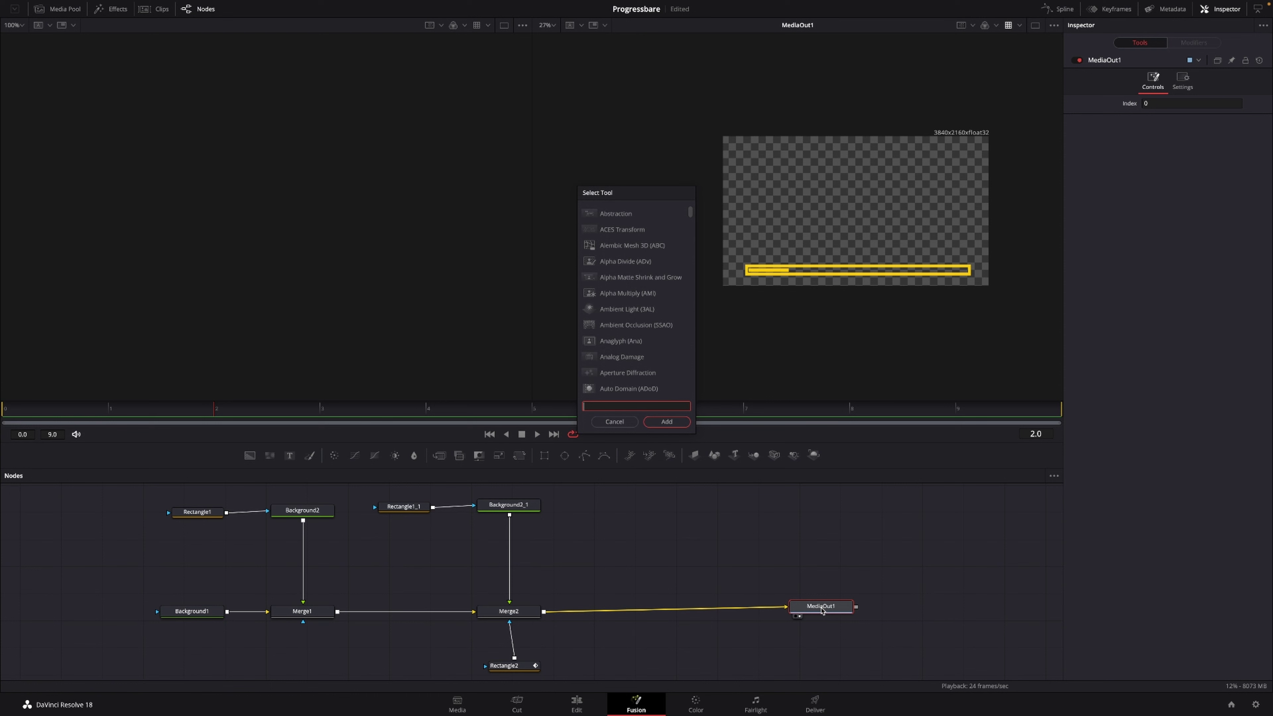
type("key")
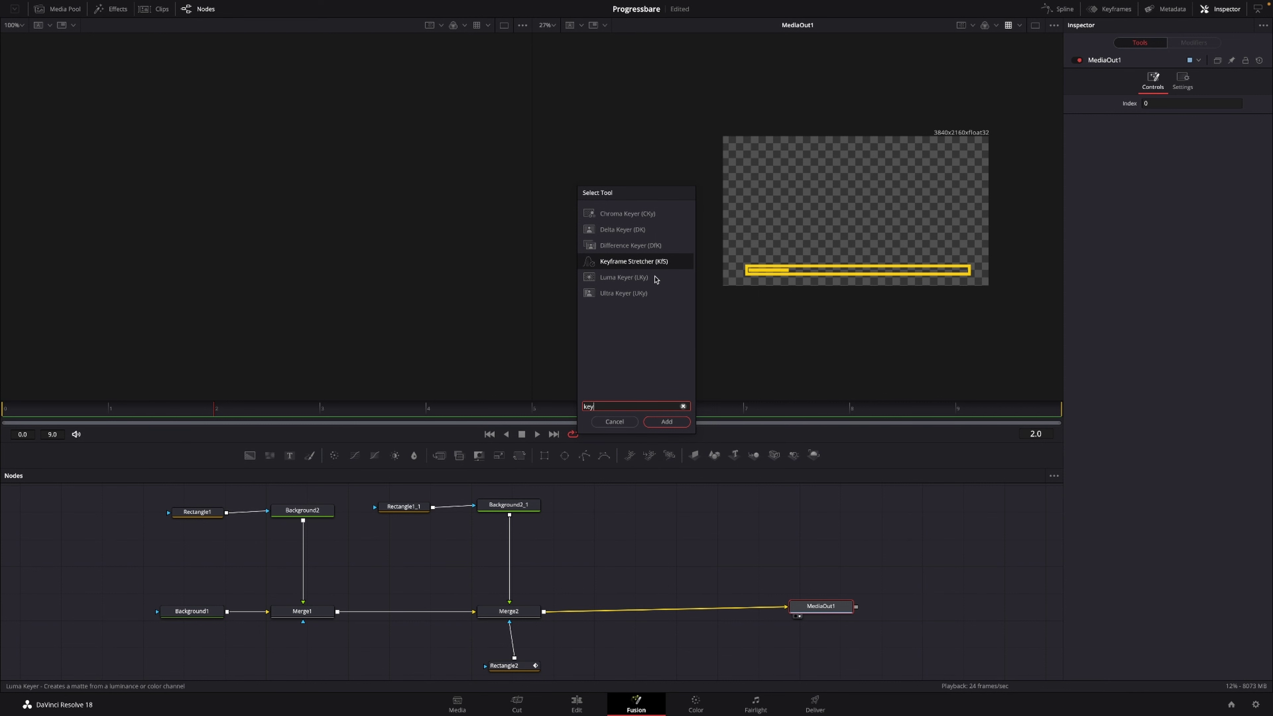
left_click(633, 261)
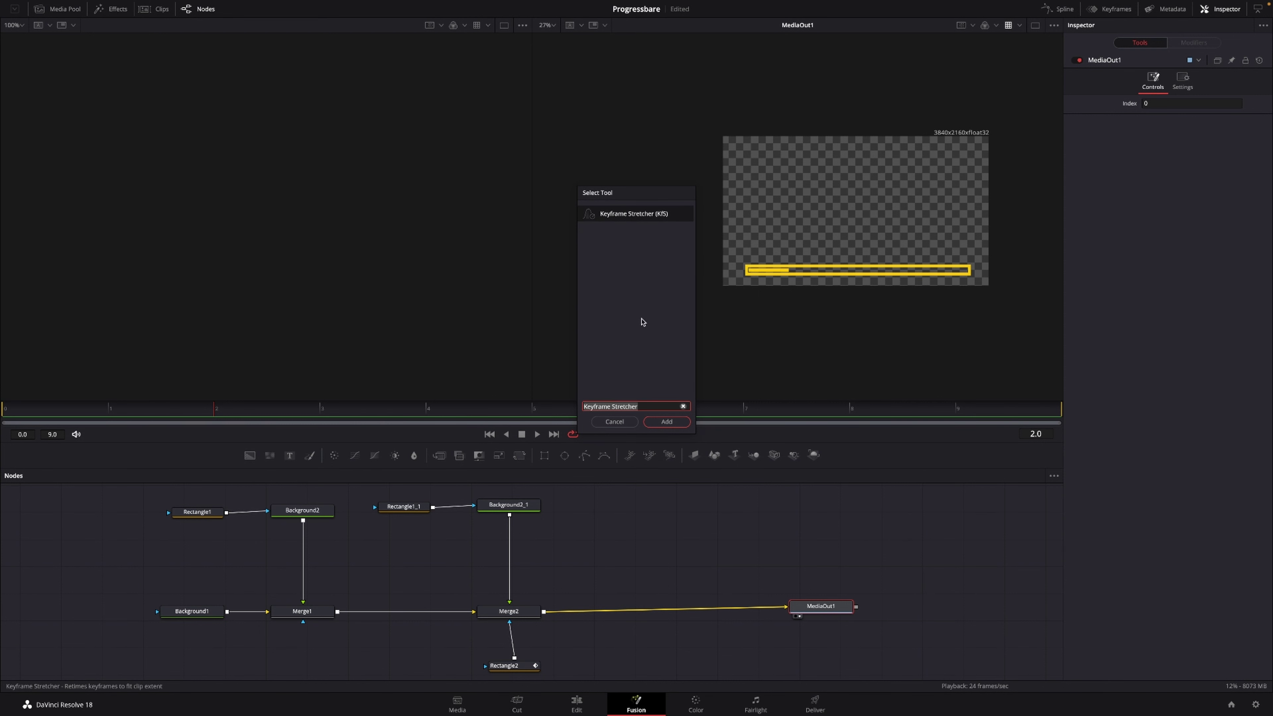
left_click(666, 422)
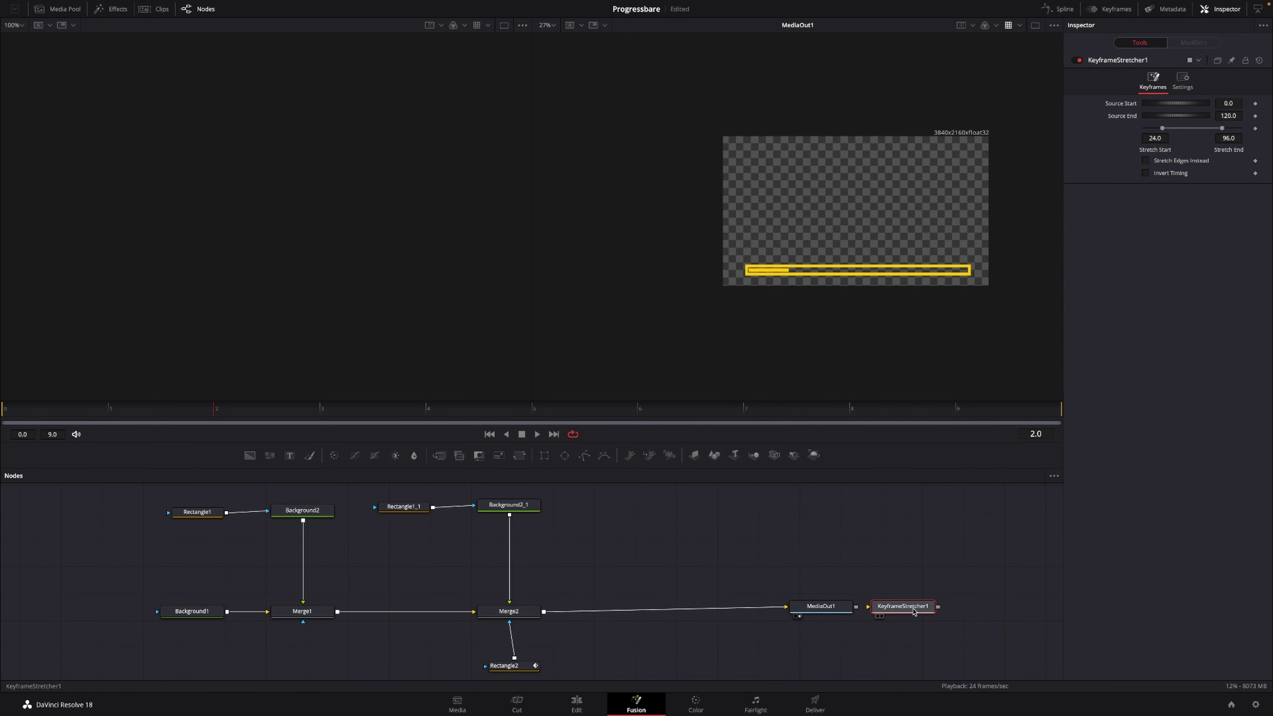
left_click_drag(913, 611, 695, 568)
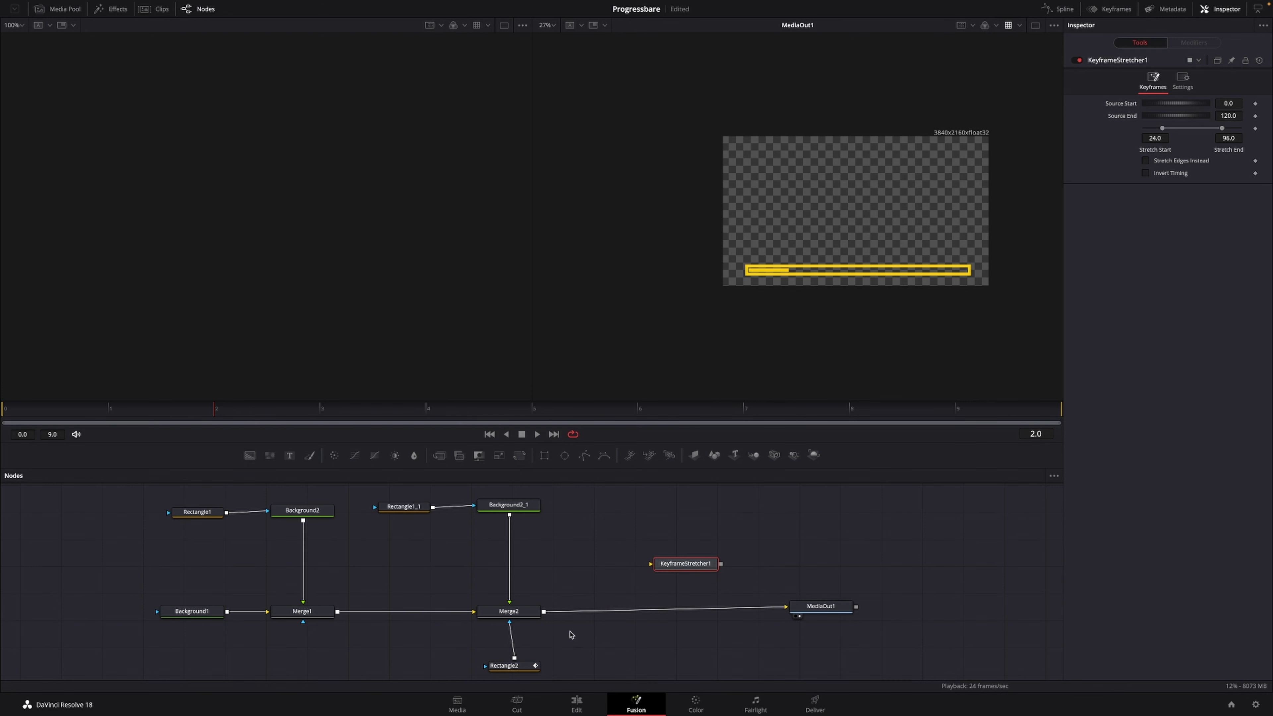